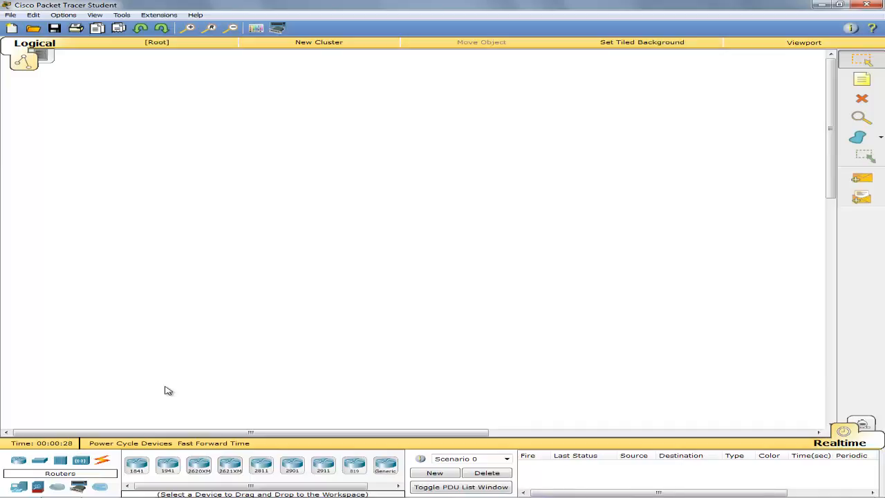
# - Place a WRT300N wireless router on the workspace
pyautogui.click(81, 460)
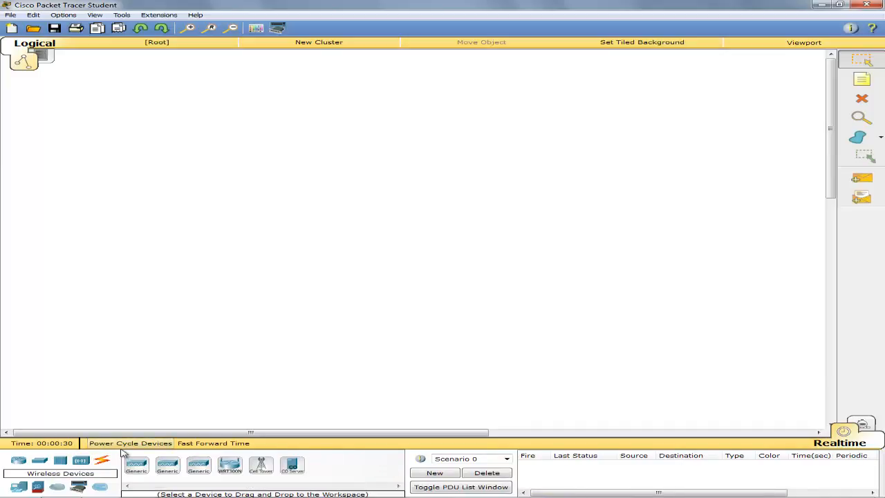
pyautogui.click(230, 464)
pyautogui.click(126, 213)
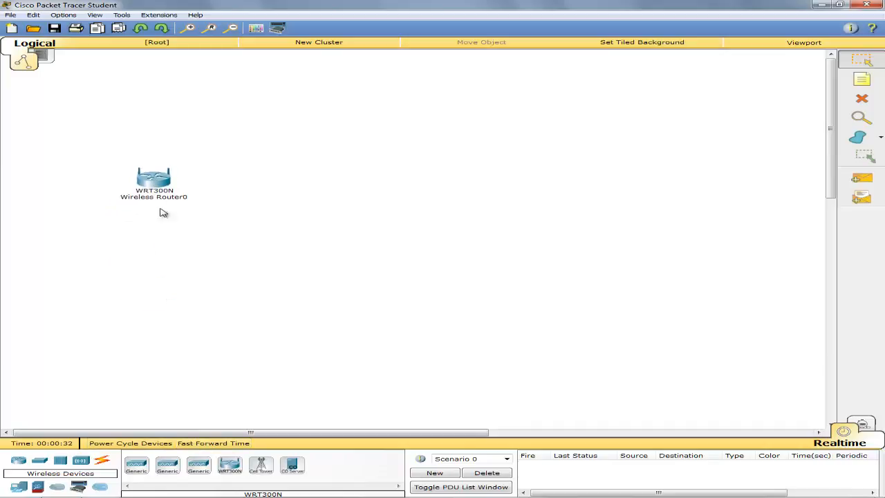
# - Add two generic PCs, PC0 near the centre and PC1 at lower left
pyautogui.click(20, 488)
pyautogui.click(136, 465)
pyautogui.click(381, 281)
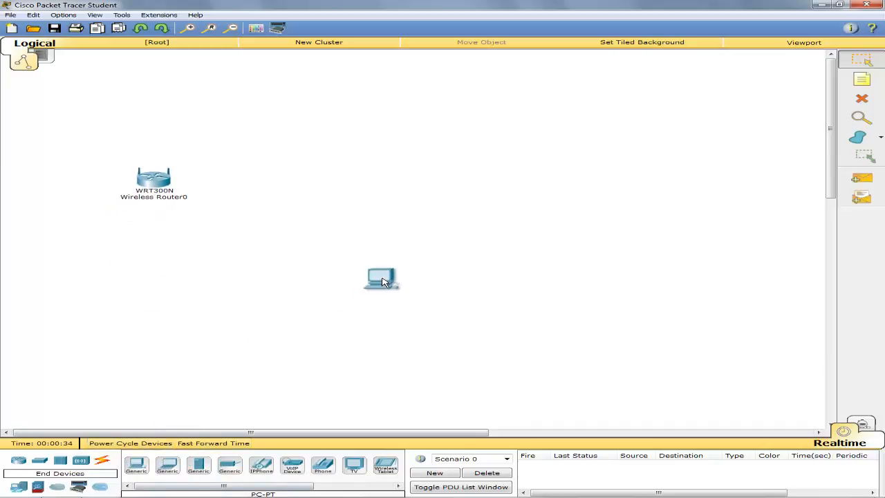
pyautogui.moveTo(138, 469); pyautogui.dragTo(87, 331)
# - Rearrange PC0, PC1 and the wireless router into their final positions
pyautogui.moveTo(380, 281); pyautogui.dragTo(353, 288)
pyautogui.moveTo(87, 330); pyautogui.dragTo(80, 317)
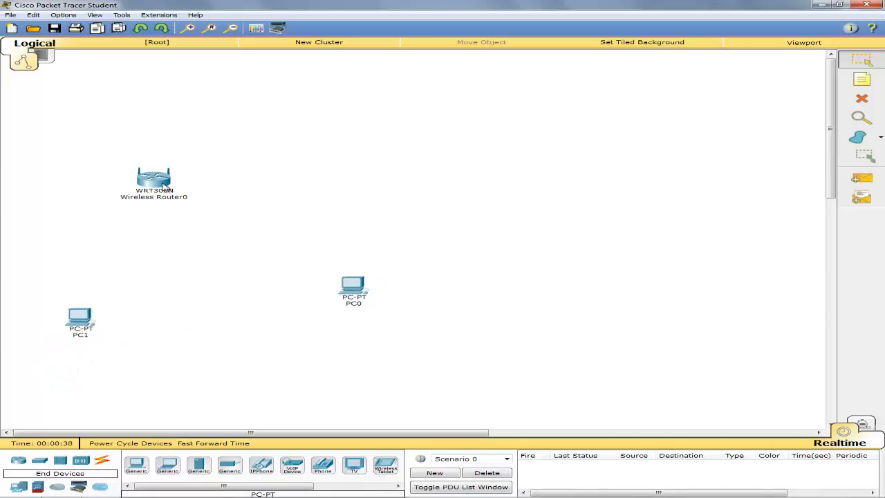
pyautogui.moveTo(166, 188); pyautogui.dragTo(213, 200)
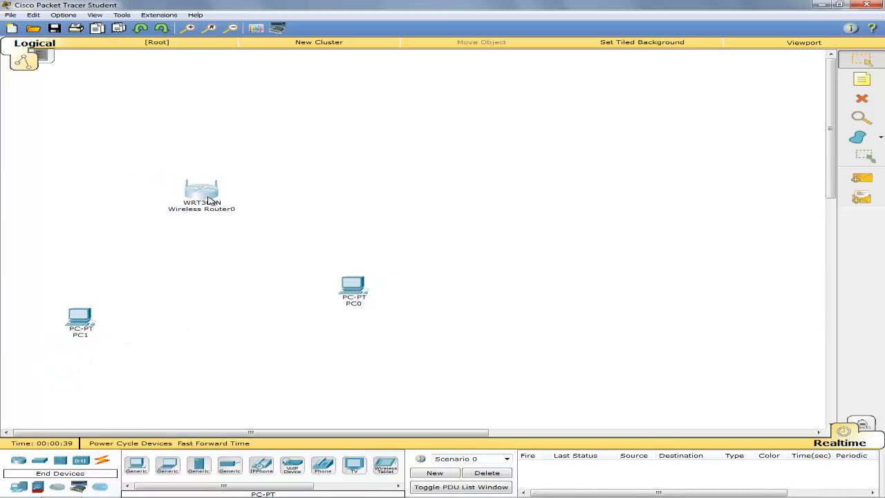
# - Link router Ethernet 1 to PC0's FastEthernet0 with a copper straight-through cable
pyautogui.click(104, 462)
pyautogui.click(199, 465)
pyautogui.click(198, 200)
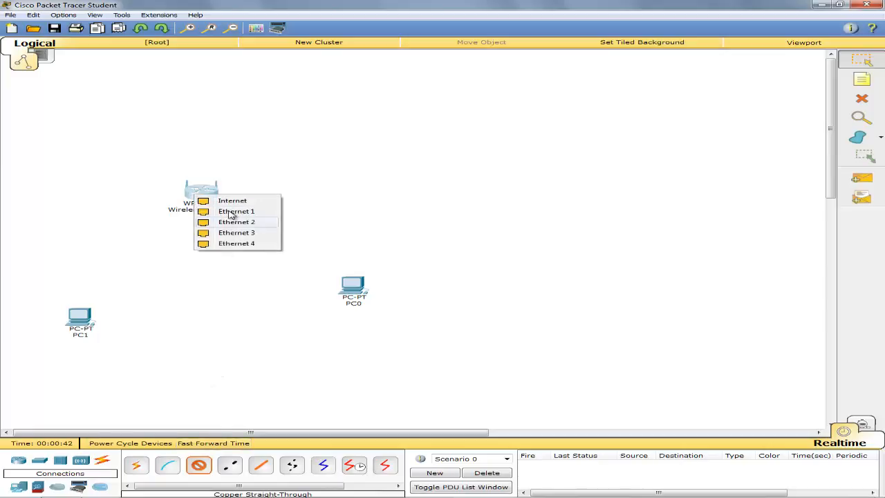
pyautogui.click(229, 209)
pyautogui.click(367, 290)
pyautogui.click(379, 299)
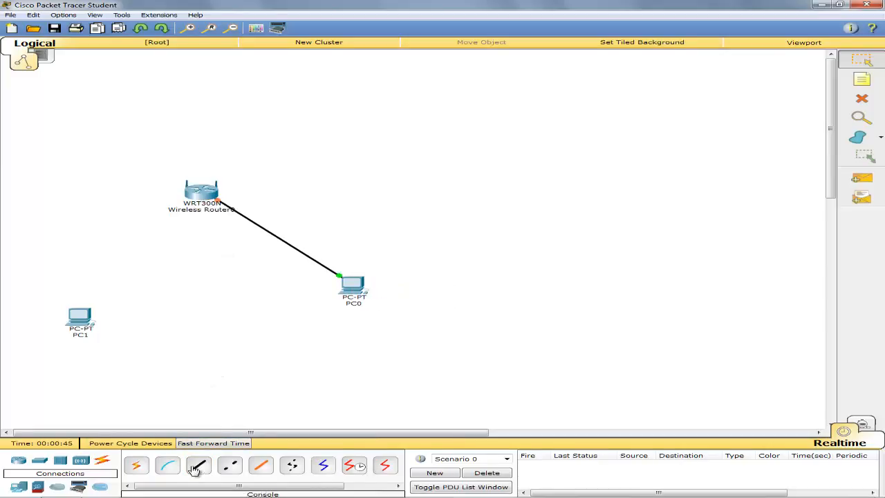
# - Cable a free router Ethernet port to PC1's FastEthernet0 and fast-forward time to bring links up
pyautogui.click(197, 468)
pyautogui.click(196, 189)
pyautogui.click(212, 206)
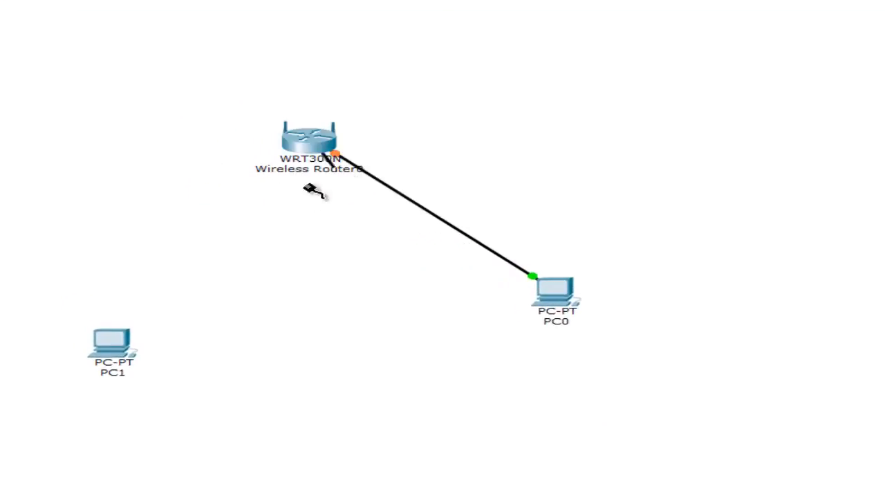
pyautogui.click(118, 343)
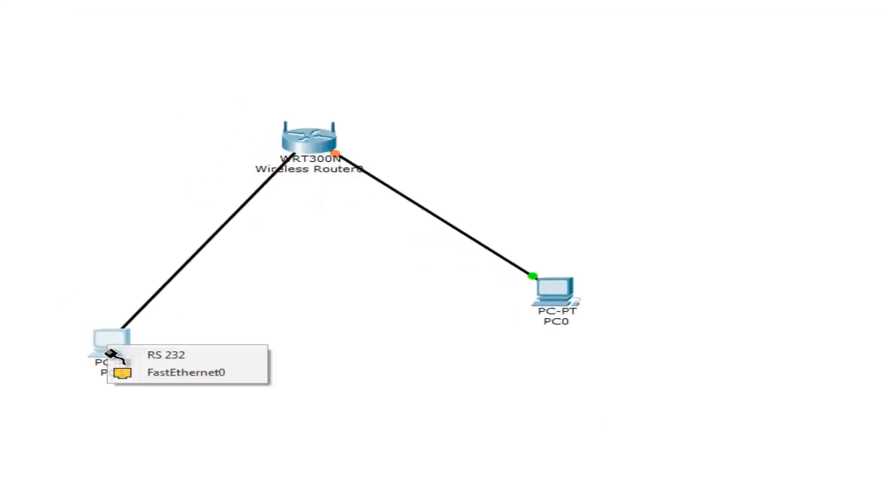
pyautogui.click(127, 374)
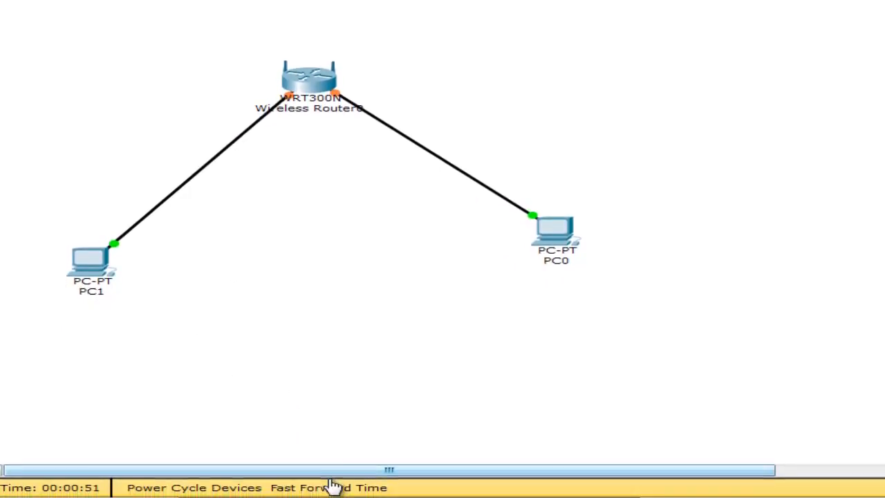
pyautogui.click(333, 486)
# - Set PC0's IP configuration to DHCP
pyautogui.click(560, 235)
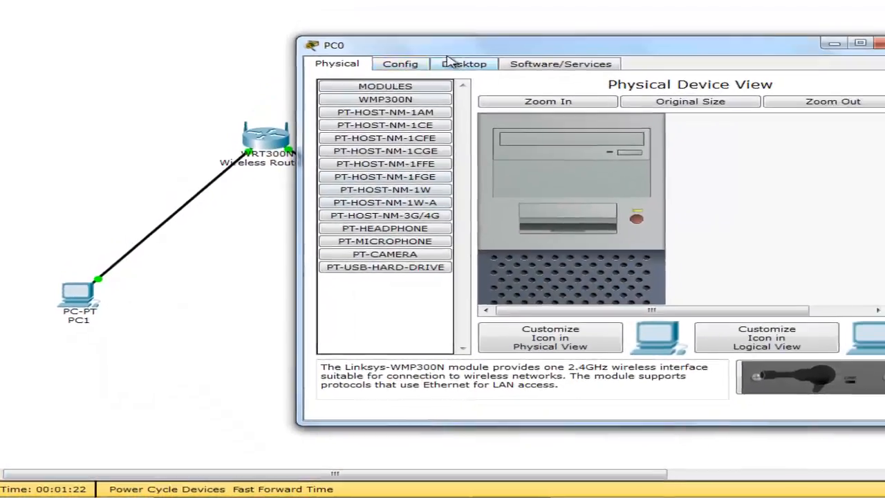
pyautogui.click(448, 62)
pyautogui.click(535, 104)
pyautogui.click(503, 114)
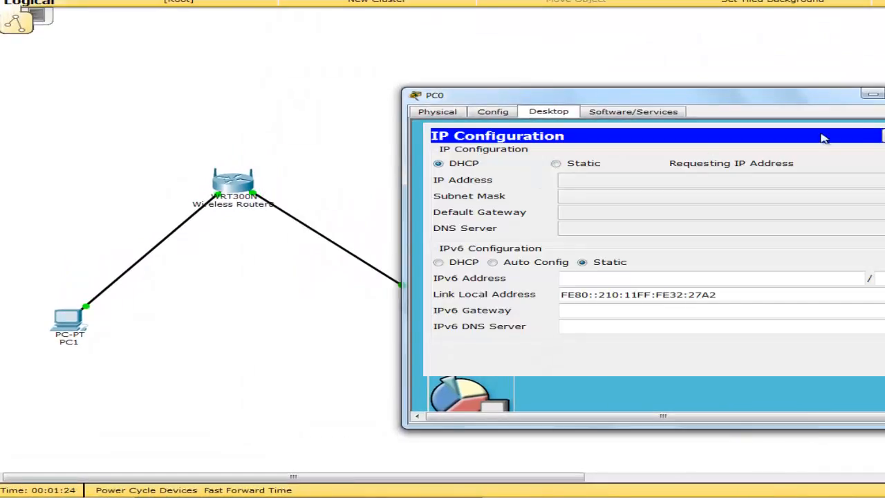
pyautogui.click(884, 94)
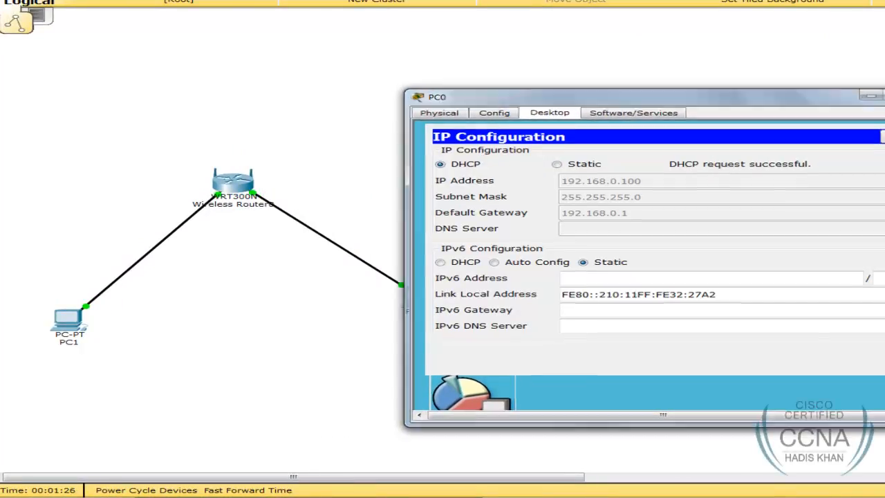
# - Set PC1's IP configuration to DHCP, then move PC0 further right and open its Desktop
pyautogui.click(74, 329)
pyautogui.click(408, 119)
pyautogui.click(330, 160)
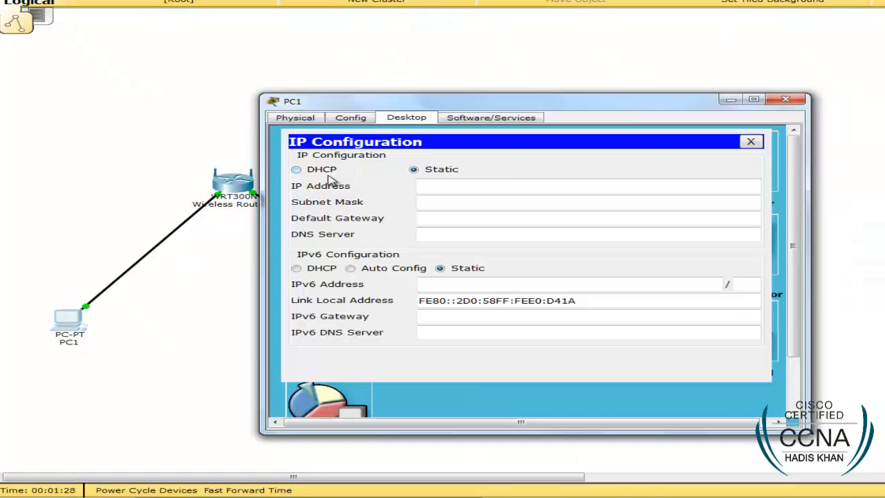
pyautogui.click(321, 169)
pyautogui.click(795, 101)
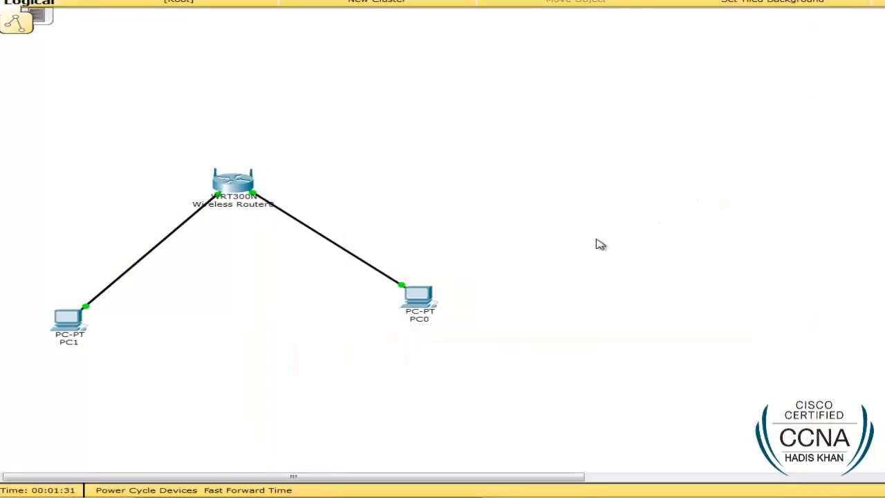
pyautogui.moveTo(431, 310); pyautogui.dragTo(670, 320)
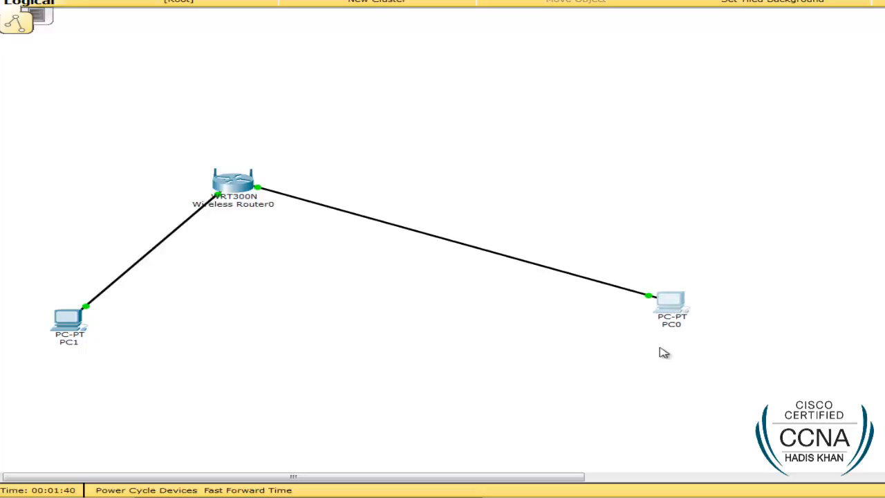
pyautogui.click(660, 310)
pyautogui.click(740, 150)
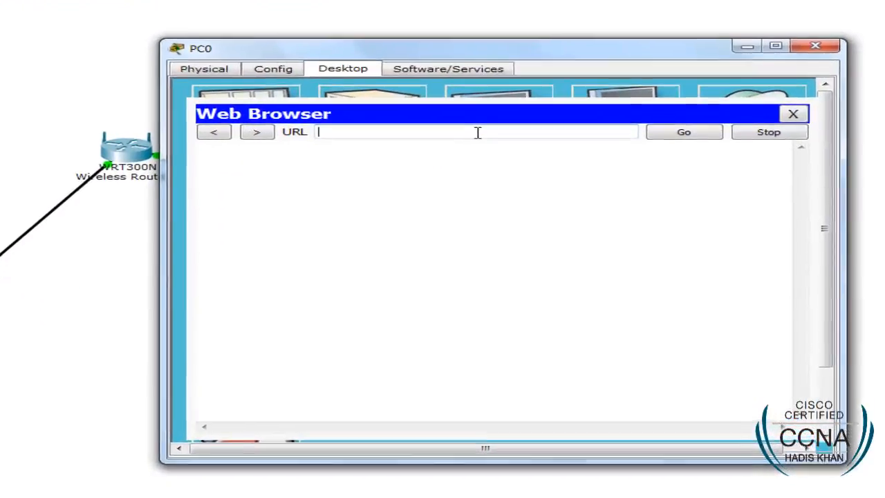
pyautogui.click(793, 113)
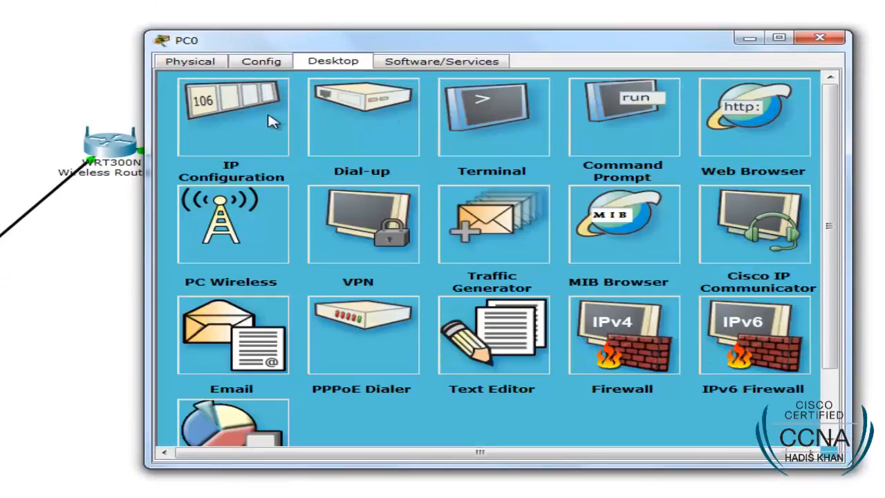
pyautogui.click(272, 122)
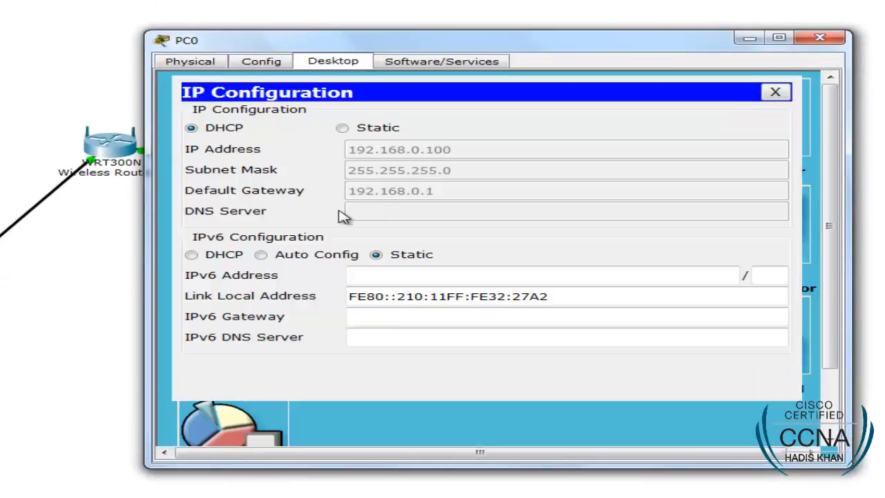
pyautogui.click(775, 92)
pyautogui.click(721, 104)
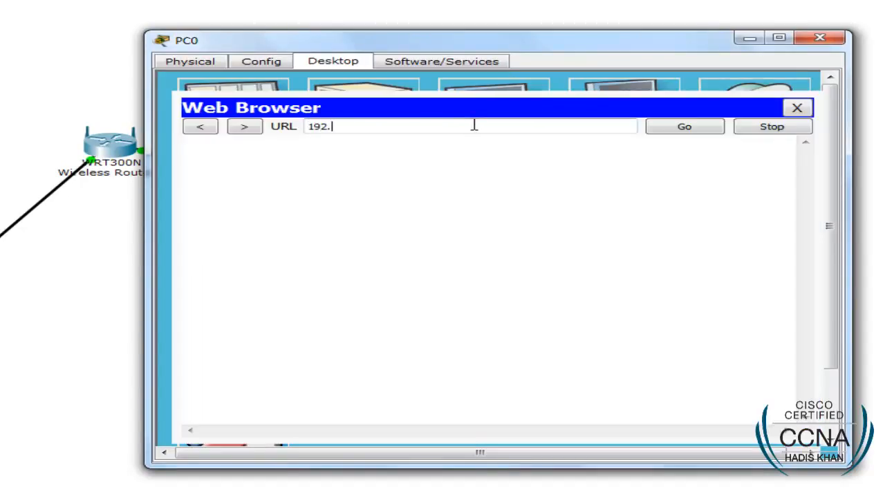
pyautogui.write('192.168.0.1')
pyautogui.press('Return')
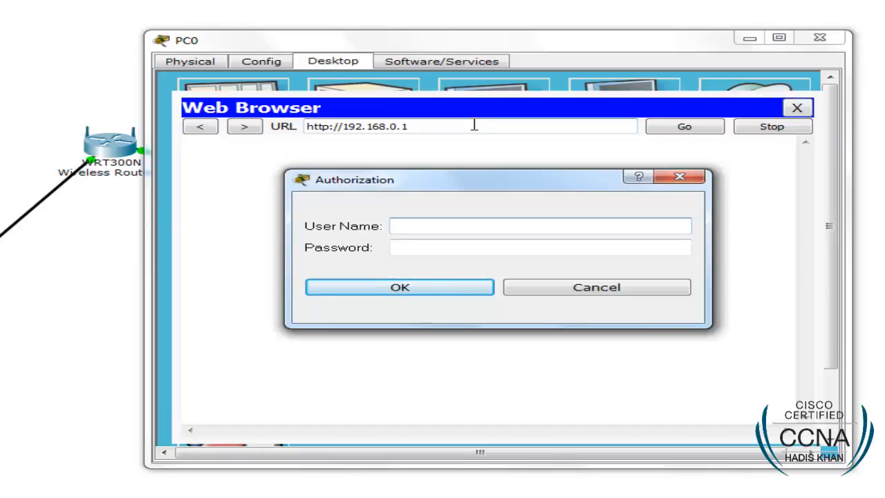
pyautogui.write('in')
pyautogui.press('Tab')
pyautogui.write('admin')
pyautogui.press('Return')
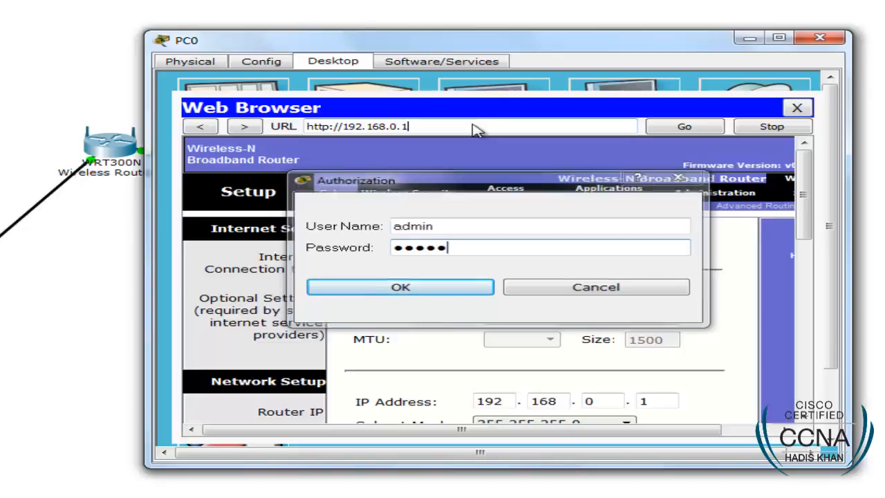
pyautogui.click(820, 38)
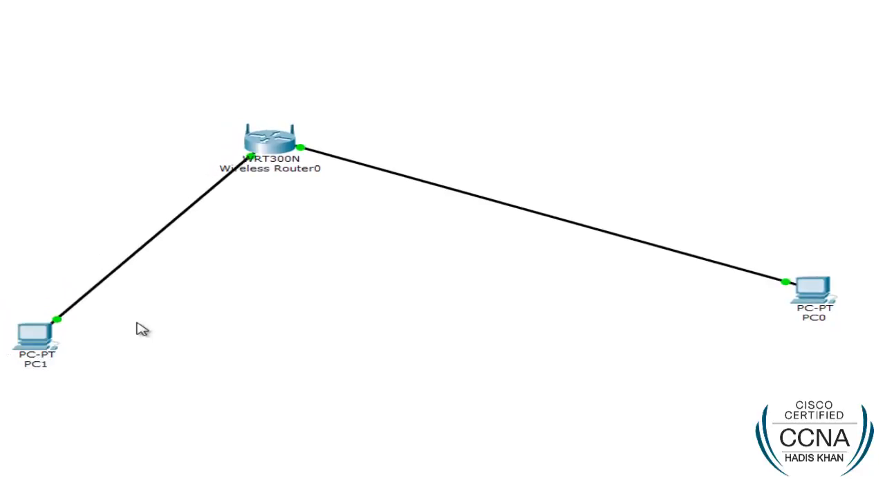
pyautogui.moveTo(45, 336)
pyautogui.mouseDown()
pyautogui.moveTo(81, 308)
pyautogui.moveTo(79, 327)
pyautogui.moveTo(26, 345)
pyautogui.moveTo(39, 336)
pyautogui.mouseUp()
pyautogui.click(178, 329)
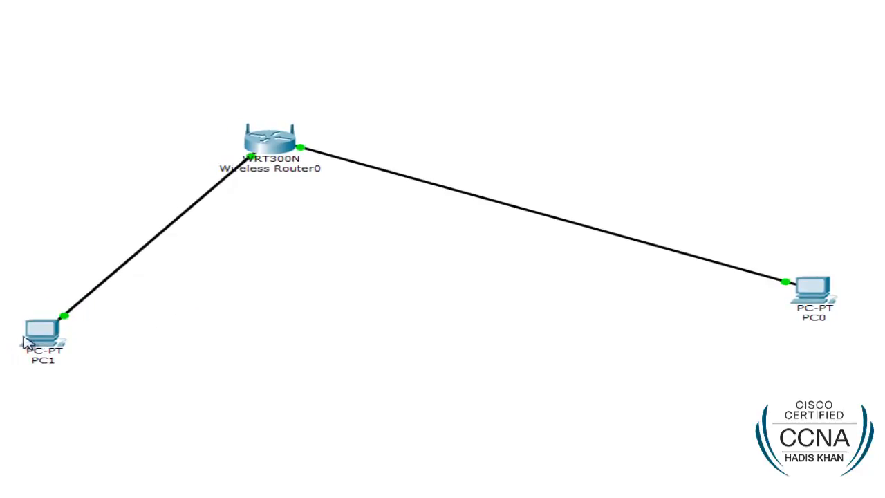
pyautogui.click(37, 334)
pyautogui.click(859, 126)
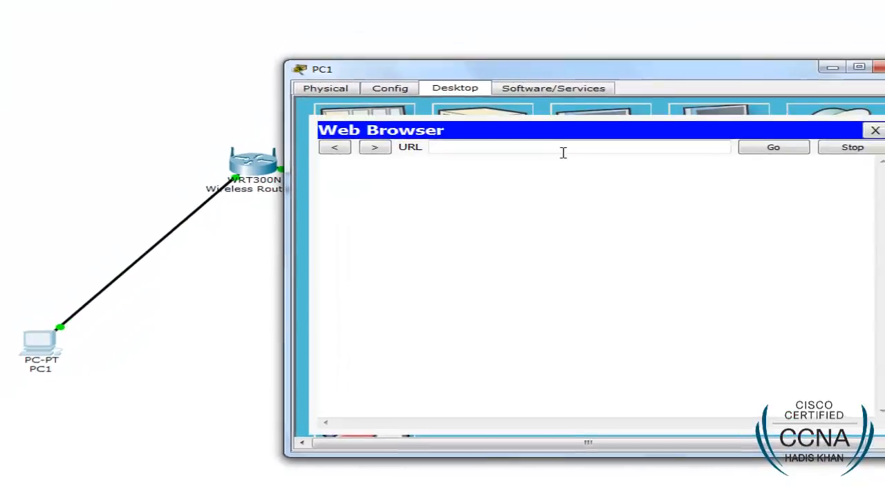
pyautogui.click(598, 129)
pyautogui.write('192.168.')
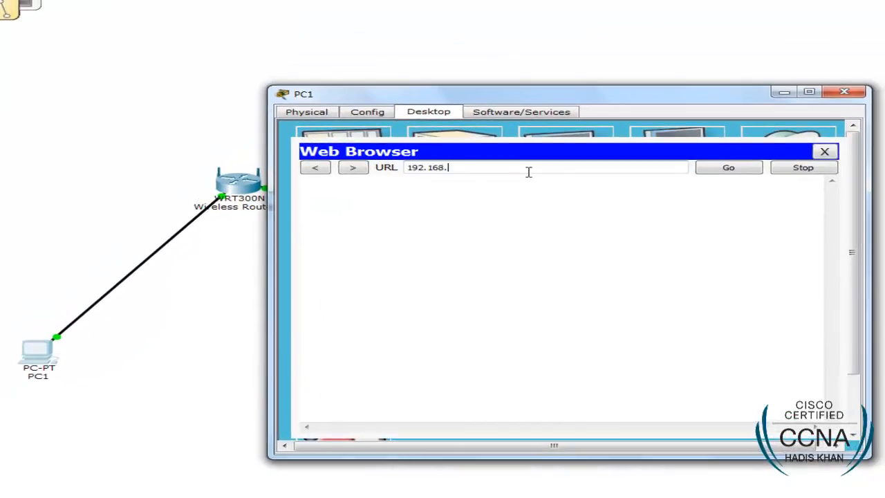
pyautogui.write('0.1')
pyautogui.press('Return')
pyautogui.write('admin')
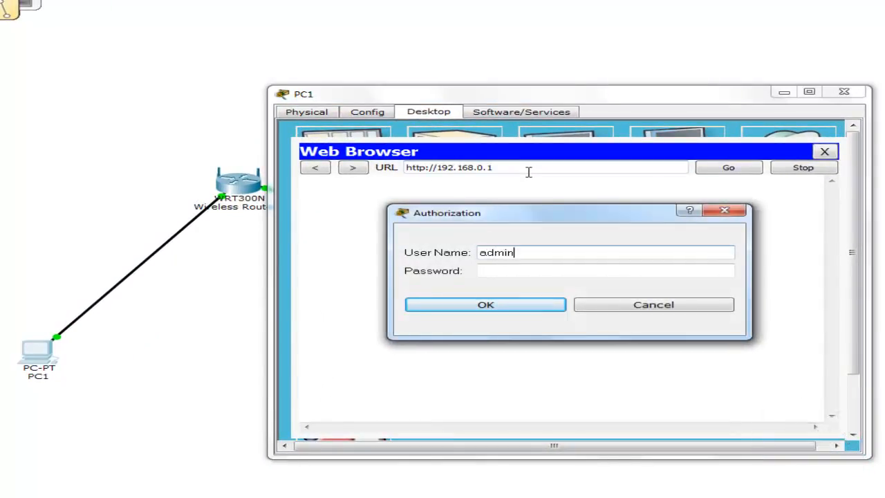
pyautogui.press('Tab')
pyautogui.write('ad')
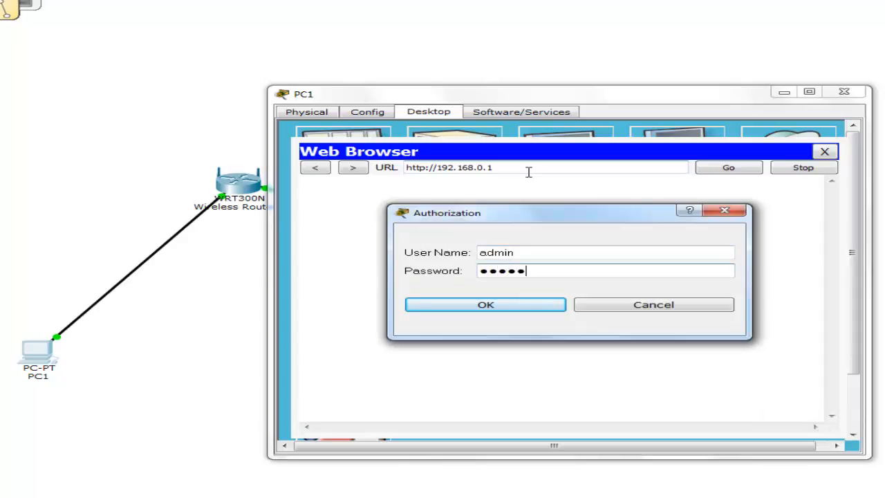
pyautogui.press('Return')
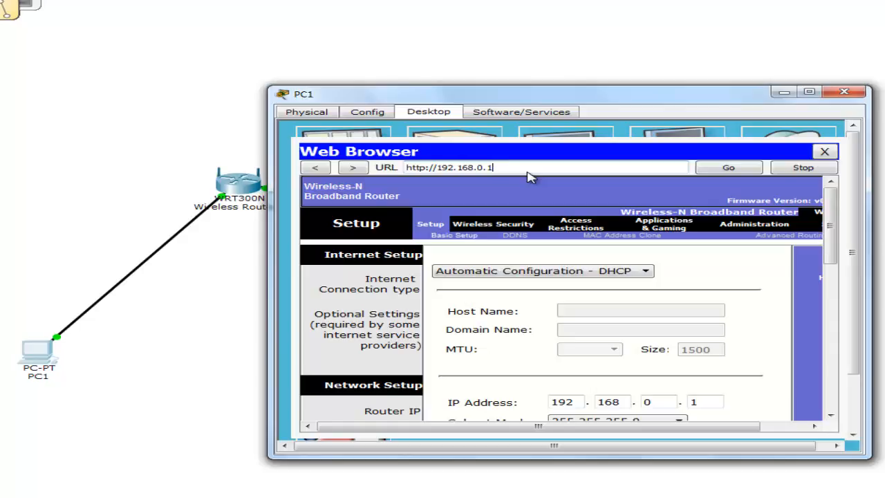
pyautogui.moveTo(831, 213)
pyautogui.mouseDown()
pyautogui.moveTo(821, 318)
pyautogui.moveTo(808, 312)
pyautogui.moveTo(828, 202)
pyautogui.mouseUp()
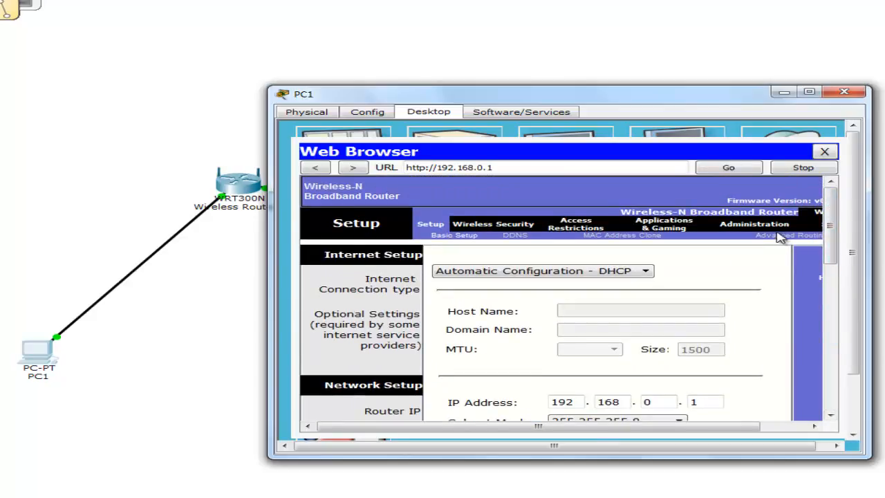
pyautogui.click(844, 91)
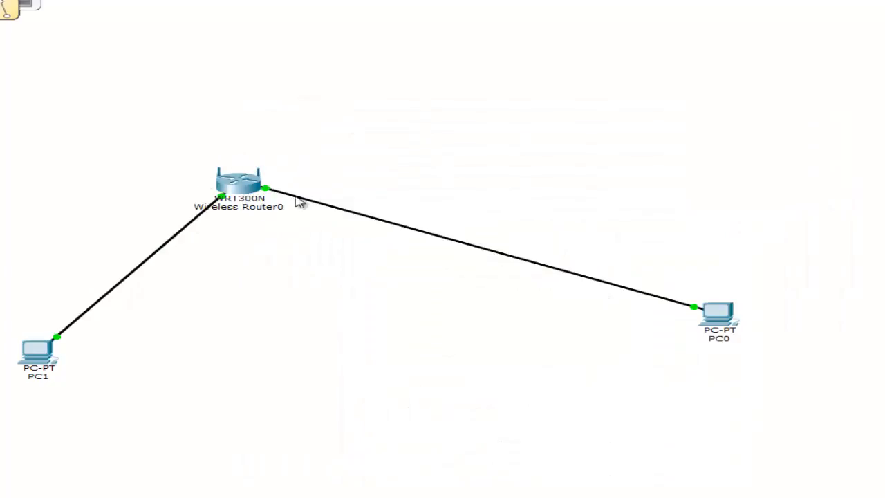
# - Open PC0's web browser, load 192.168.0.1 and log in to the router as admin
pyautogui.click(702, 313)
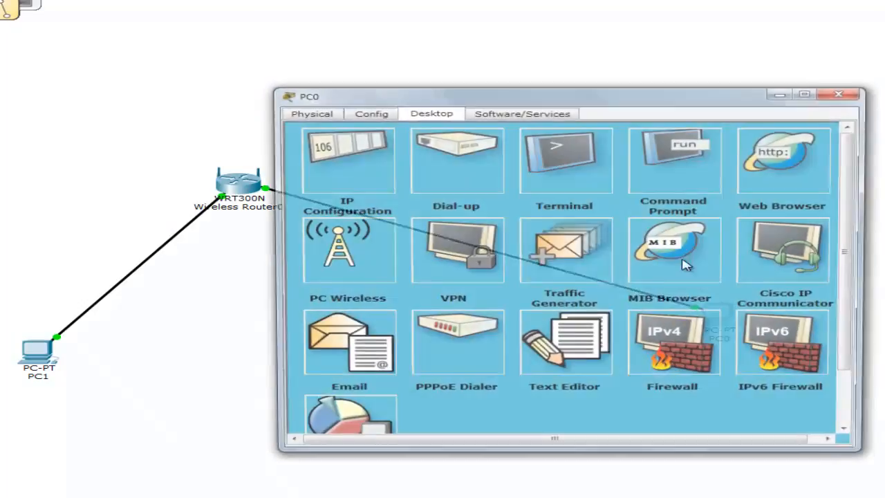
pyautogui.click(786, 154)
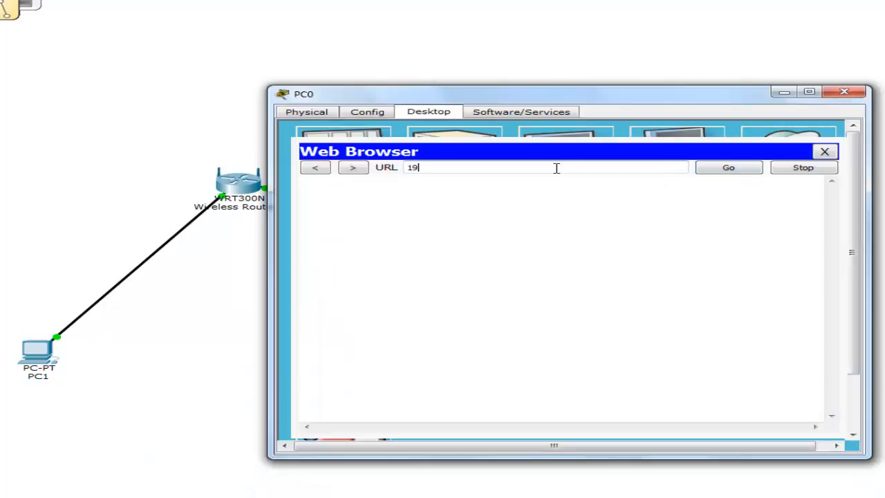
pyautogui.write('192.168.0.1')
pyautogui.press('Return')
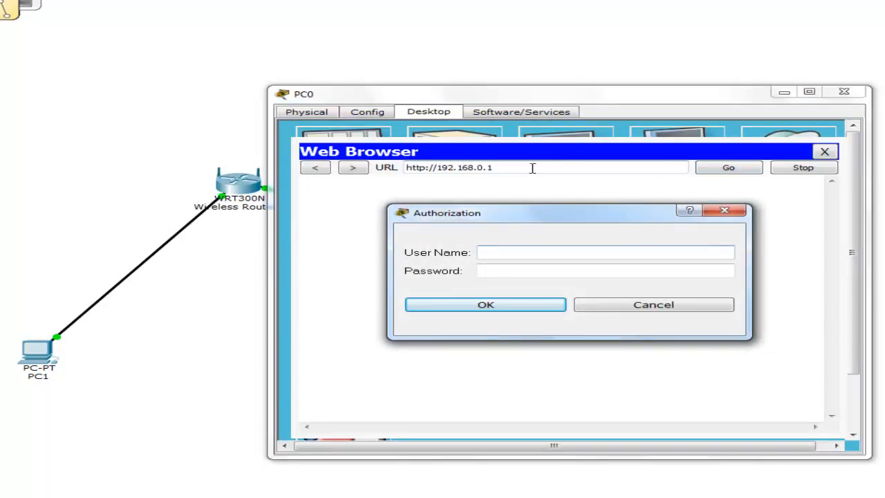
pyautogui.write('admin')
pyautogui.press('Tab')
pyautogui.press('Return')
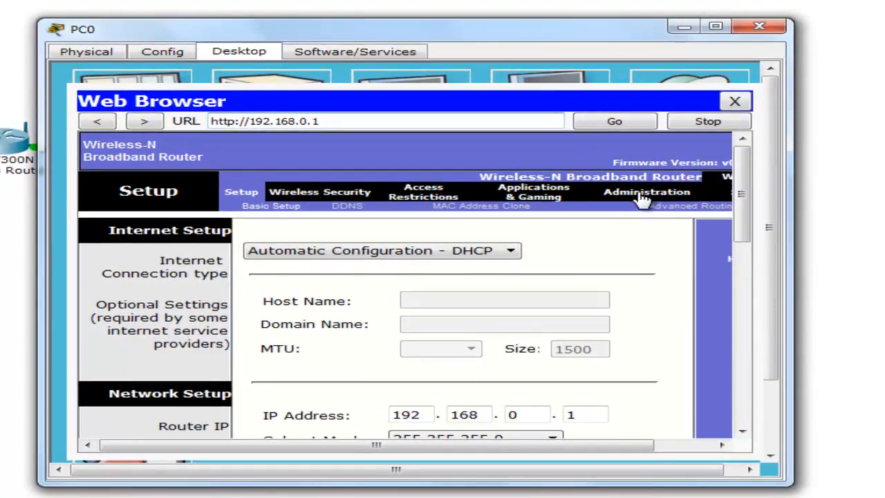
# - On the Administration page, enter a new router password and confirmation, then save
pyautogui.click(644, 198)
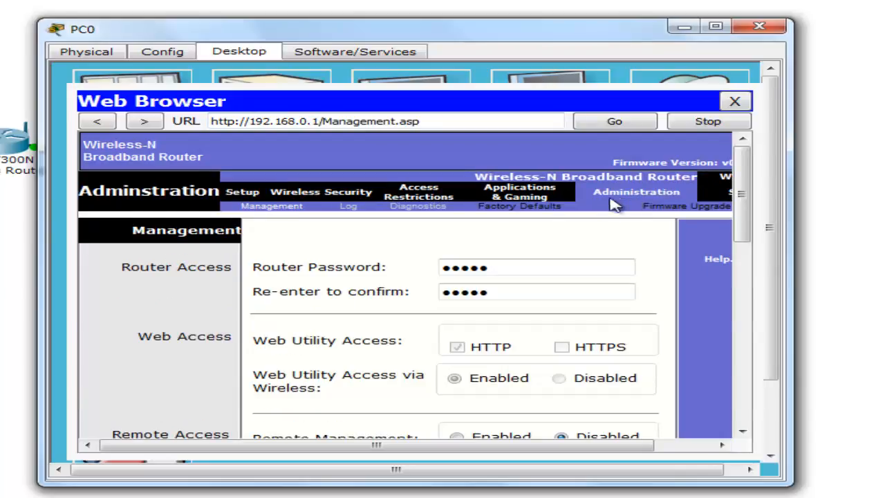
pyautogui.scroll(-3, 362, 259)
pyautogui.scroll(2, 383, 266)
pyautogui.scroll(1, 383, 267)
pyautogui.moveTo(479, 269); pyautogui.dragTo(351, 273)
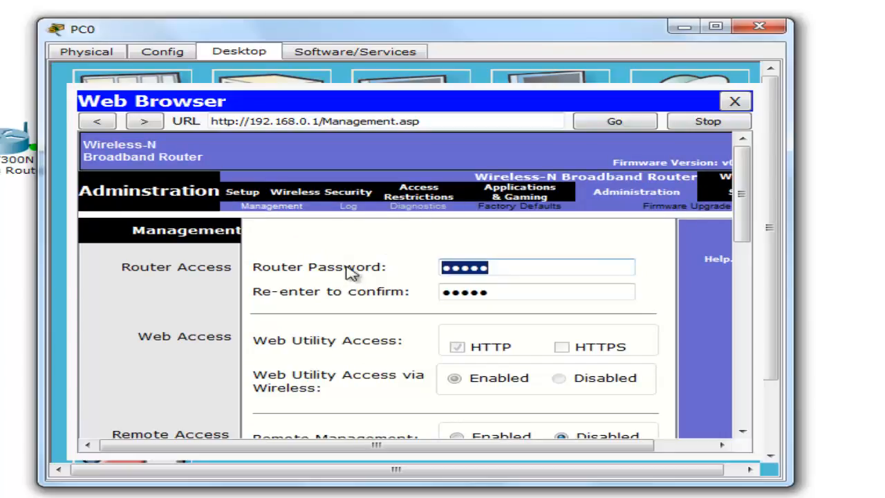
pyautogui.write('ci')
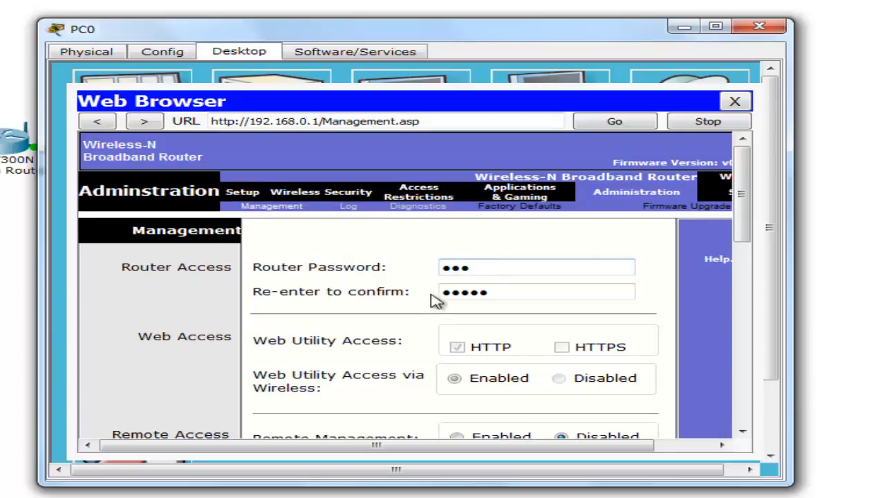
pyautogui.moveTo(499, 293); pyautogui.dragTo(217, 269)
pyautogui.write('123')
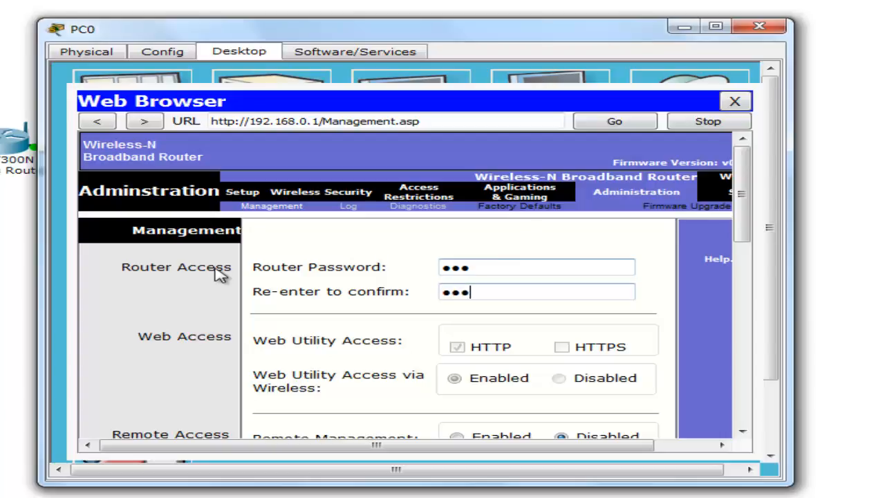
pyautogui.moveTo(744, 215); pyautogui.dragTo(720, 377)
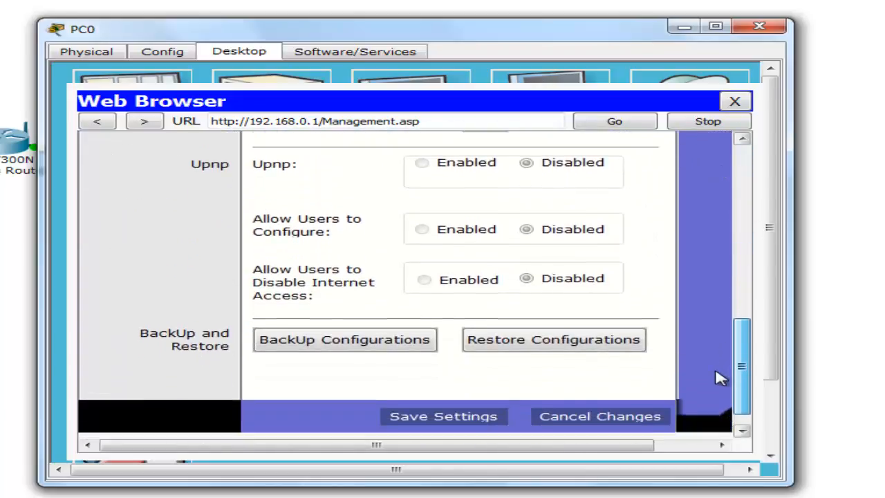
pyautogui.click(453, 409)
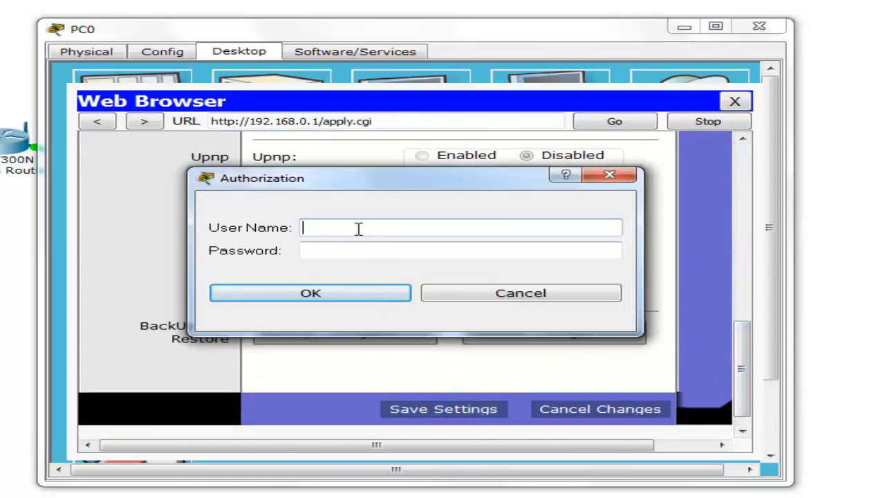
# - Cancel the login prompt, close PC0's browser and window, and move PC0 up-right
pyautogui.click(533, 295)
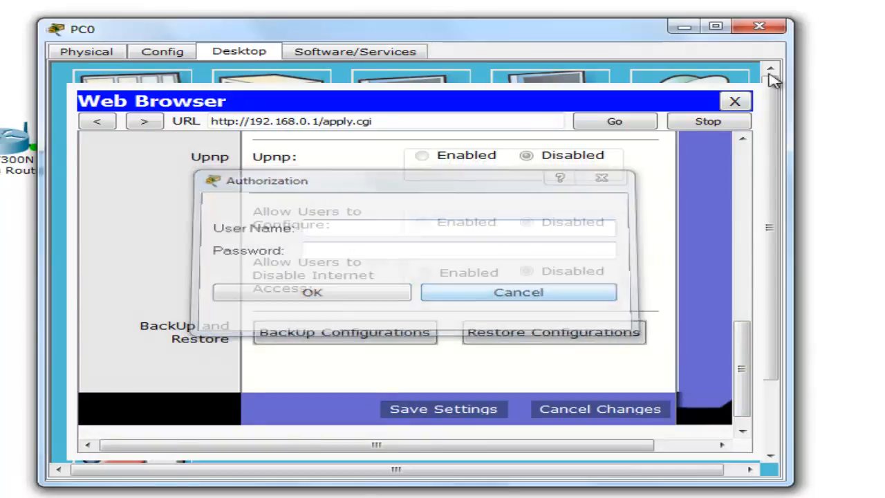
pyautogui.click(735, 101)
pyautogui.click(759, 26)
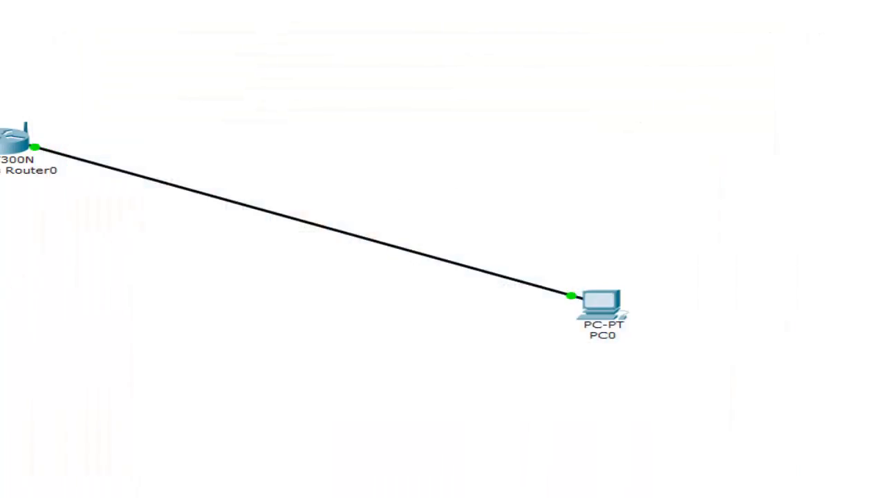
pyautogui.moveTo(602, 313); pyautogui.dragTo(675, 97)
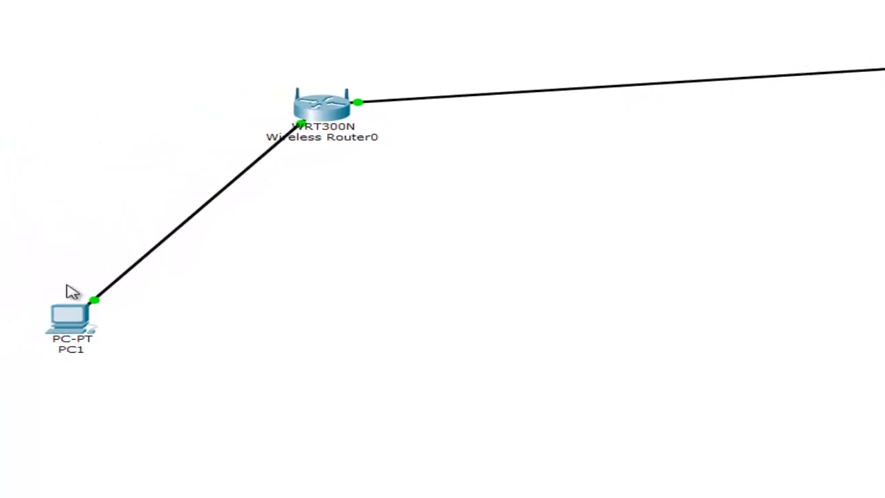
# - Open PC1's web browser, load 192.168.0.1 and attempt the router login as admin
pyautogui.click(67, 324)
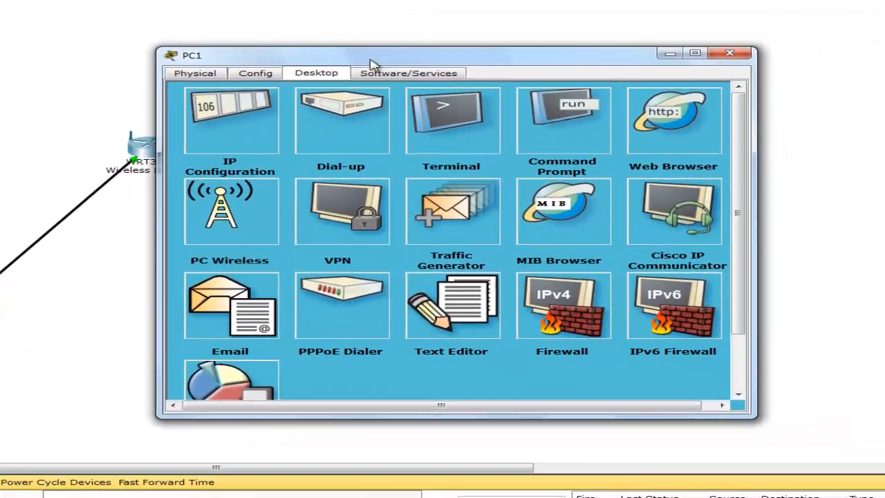
pyautogui.click(674, 133)
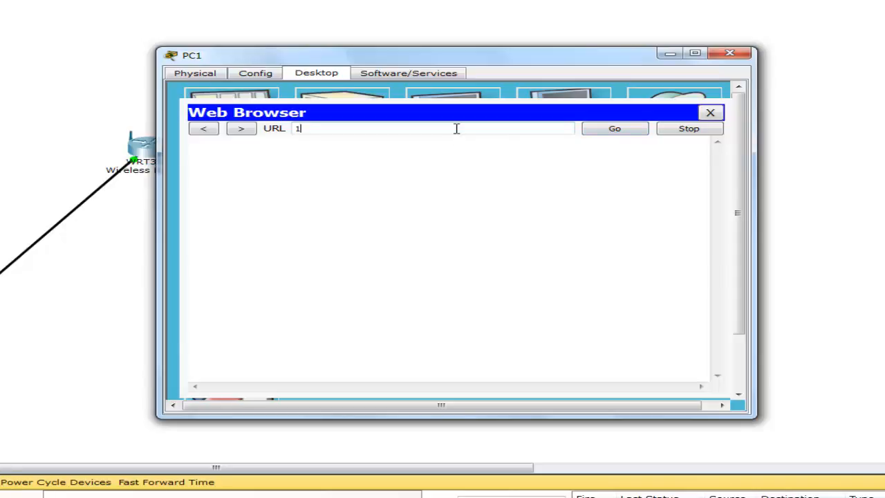
pyautogui.press('Return')
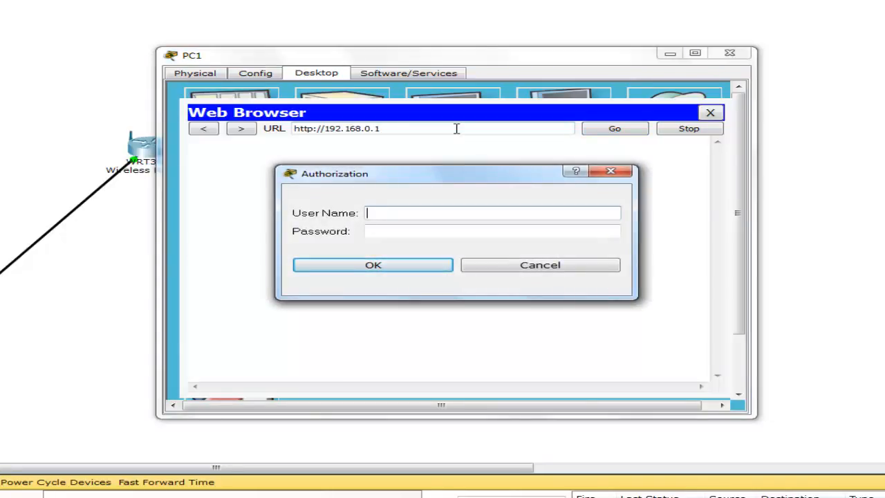
pyautogui.write('admin')
pyautogui.press('Tab')
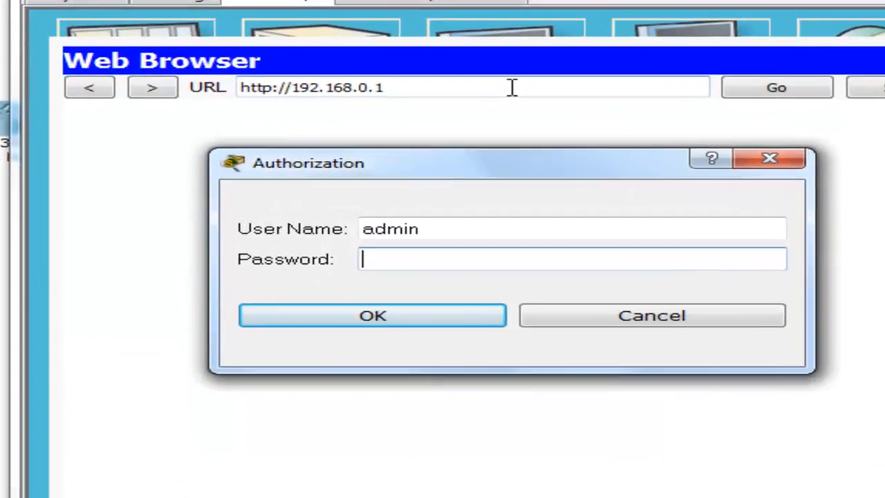
pyautogui.write('admi')
pyautogui.press('Return')
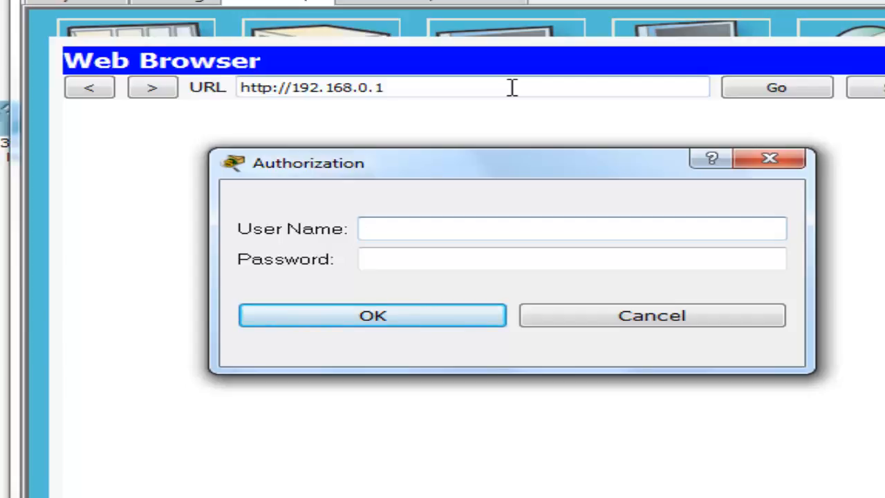
# - Log in again with the admin credentials and open the router's Administration password field
pyautogui.write('admin')
pyautogui.press('Tab')
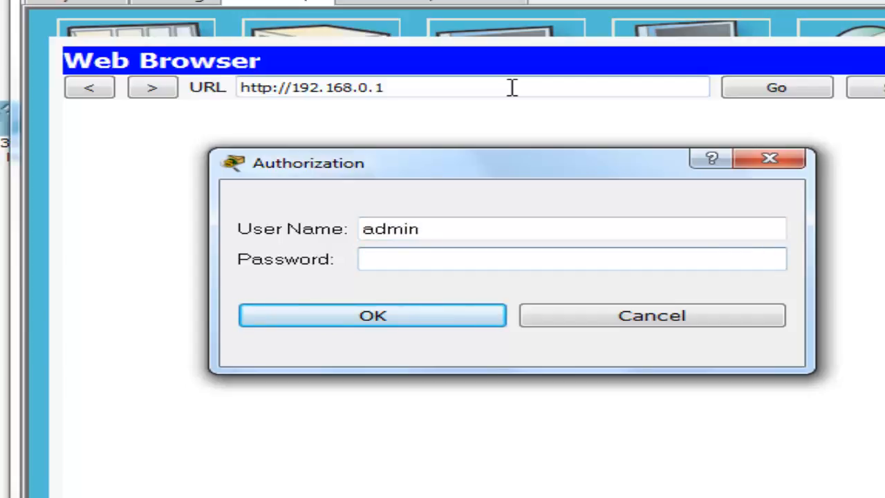
pyautogui.write('admin')
pyautogui.press('Return')
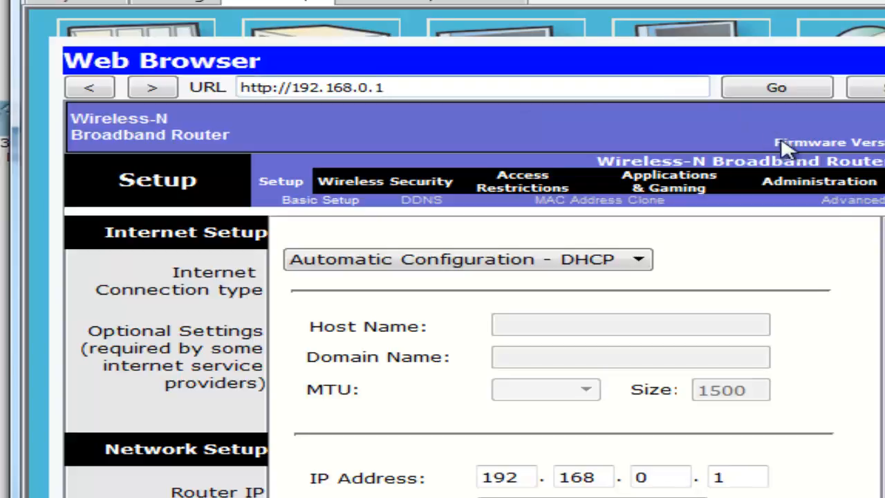
pyautogui.click(829, 188)
pyautogui.click(653, 276)
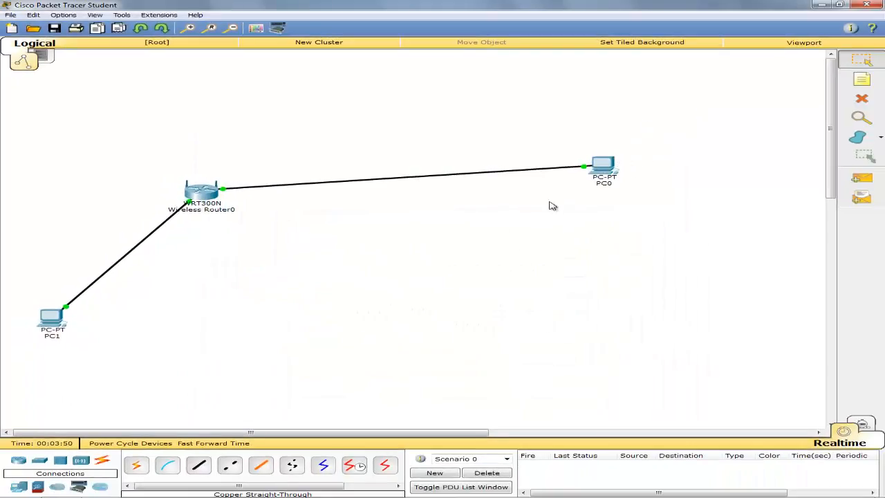
# - Delete PC0, the wireless router and PC1 along with their links
pyautogui.click(862, 102)
pyautogui.click(602, 166)
pyautogui.click(195, 190)
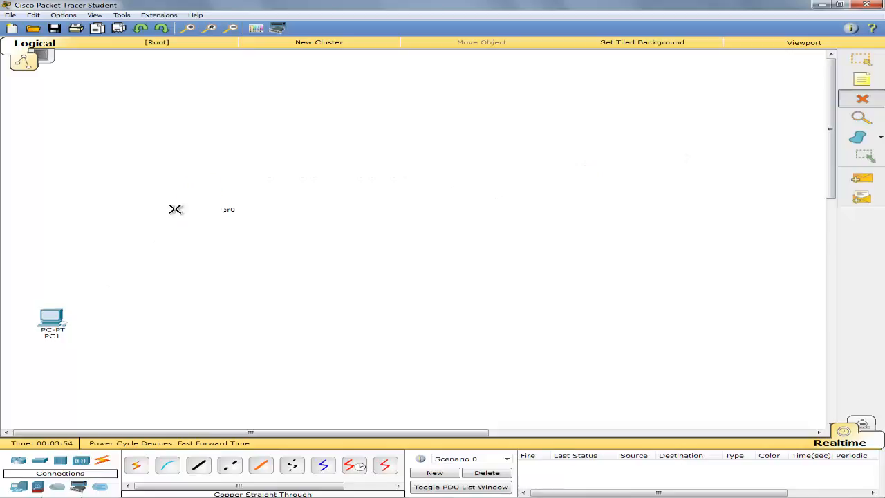
pyautogui.click(51, 318)
pyautogui.click(862, 60)
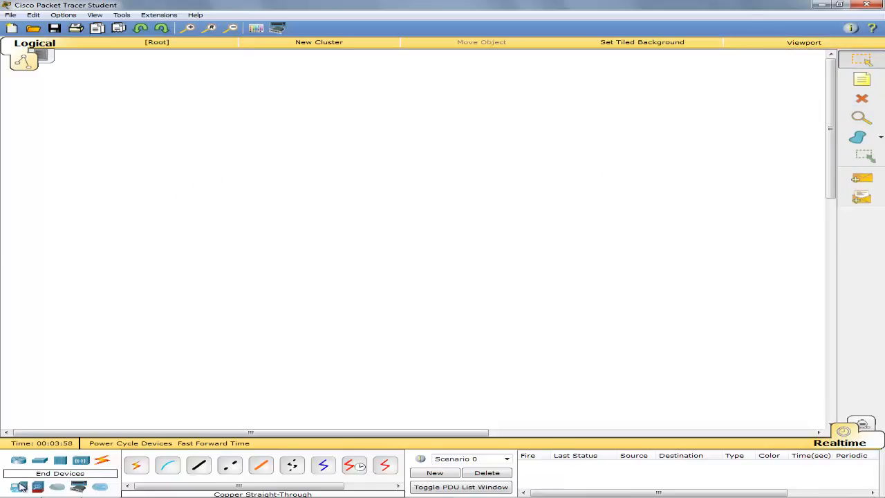
# - Place WRT300N routers on the left and in the middle of the canvas
pyautogui.click(80, 461)
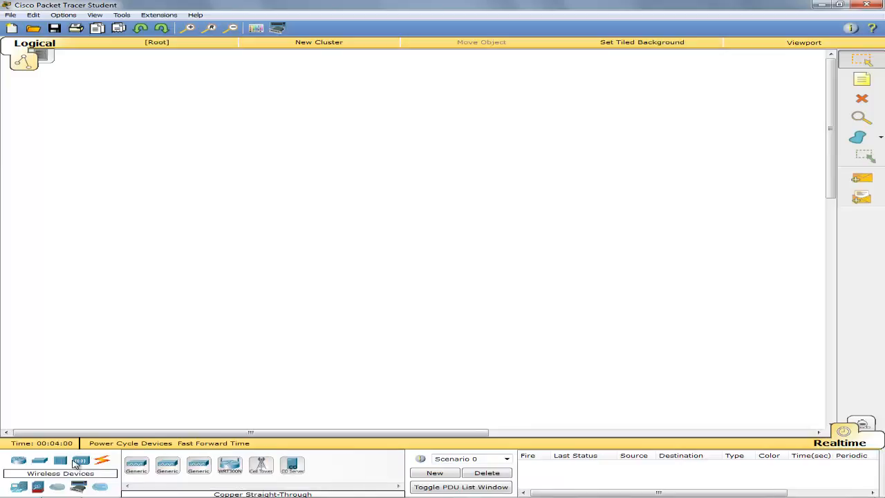
pyautogui.moveTo(230, 465); pyautogui.dragTo(128, 213)
pyautogui.moveTo(230, 465); pyautogui.dragTo(658, 205)
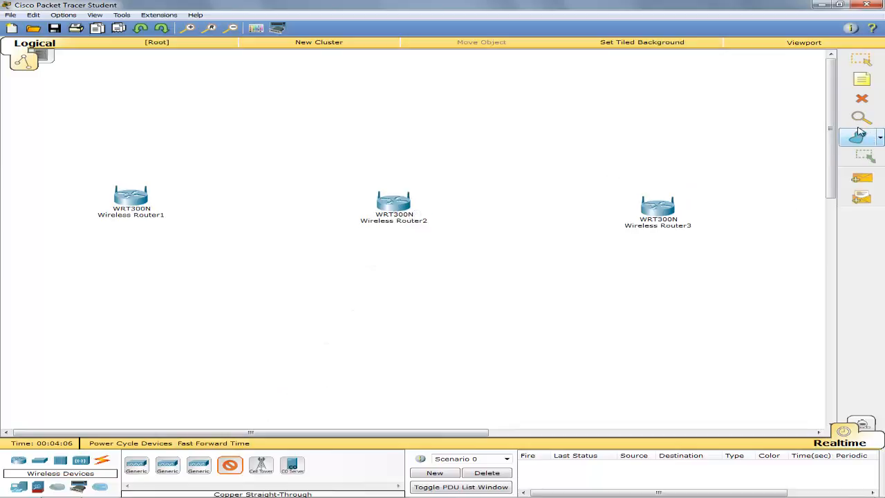
# - Draw an unfilled rectangle around each of Wireless Router1, Router2 and Router3
pyautogui.click(861, 80)
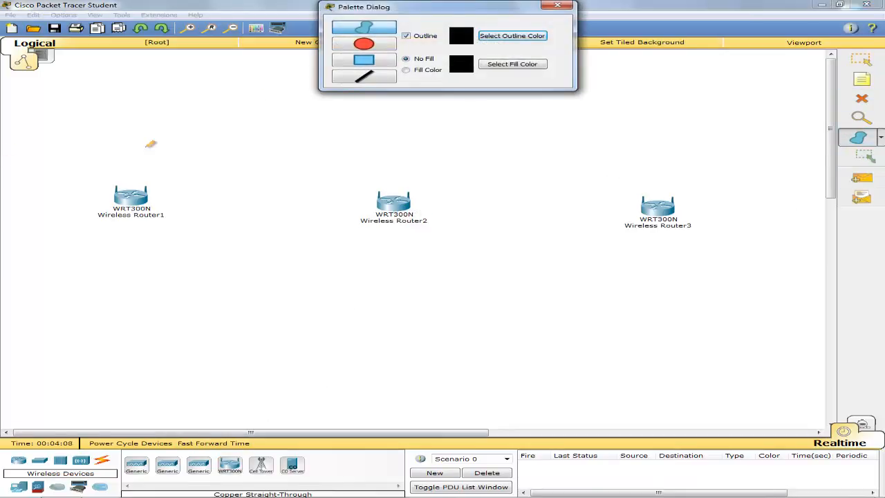
pyautogui.click(364, 60)
pyautogui.moveTo(40, 147); pyautogui.dragTo(234, 331)
pyautogui.moveTo(288, 141)
pyautogui.mouseDown()
pyautogui.moveTo(502, 313)
pyautogui.moveTo(482, 375)
pyautogui.mouseUp()
pyautogui.moveTo(546, 132)
pyautogui.mouseDown()
pyautogui.moveTo(708, 155)
pyautogui.moveTo(760, 391)
pyautogui.mouseUp()
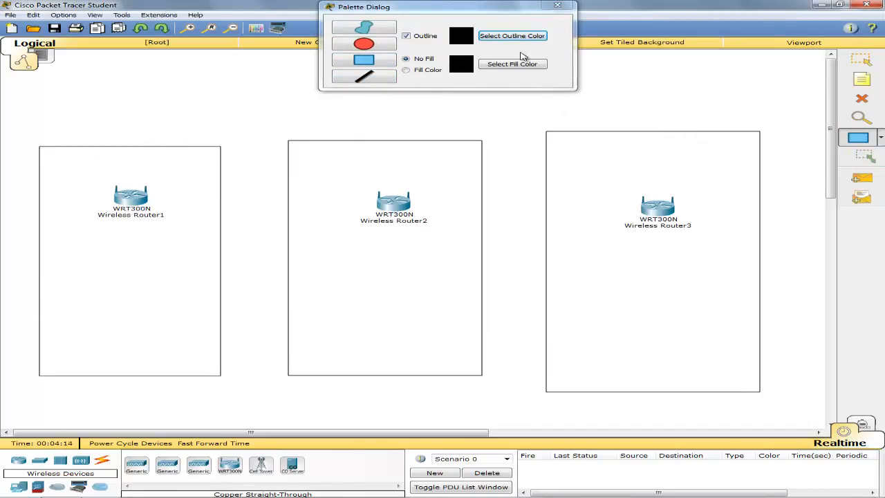
pyautogui.click(558, 6)
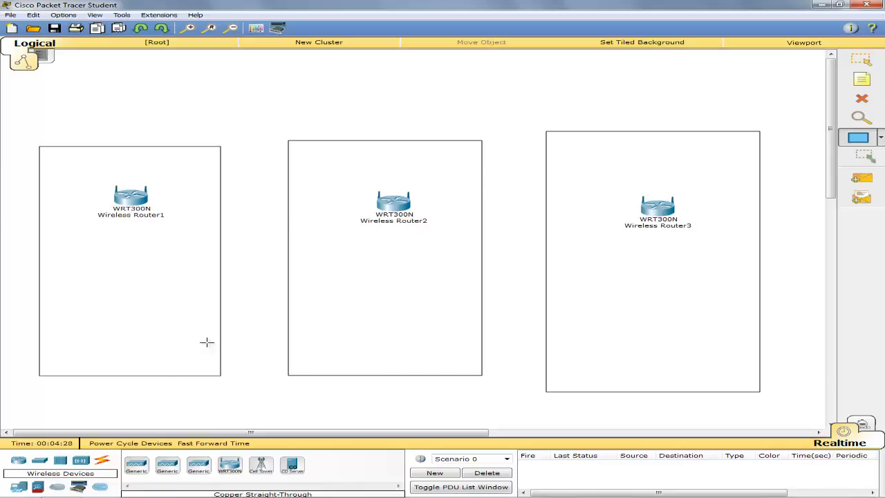
# - Place generic PCs PC2, PC3 and PC4 in the left, middle and right boxes
pyautogui.click(19, 486)
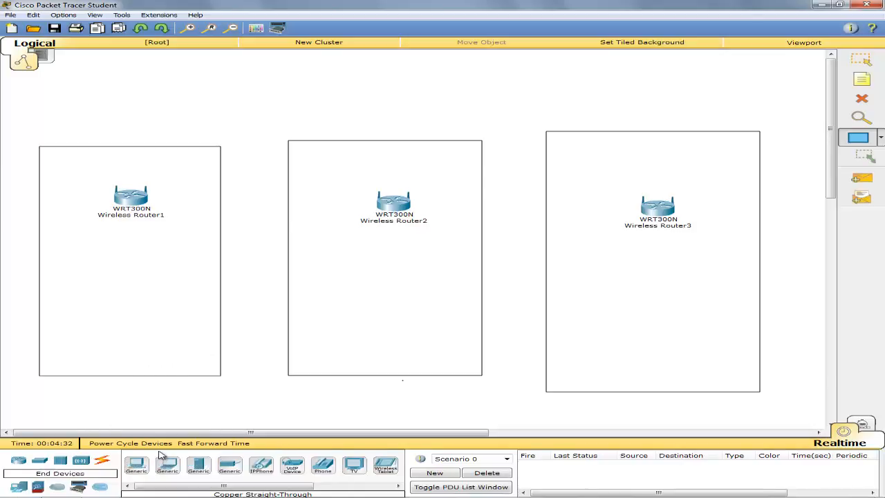
pyautogui.click(136, 463)
pyautogui.click(89, 343)
pyautogui.click(137, 464)
pyautogui.click(332, 342)
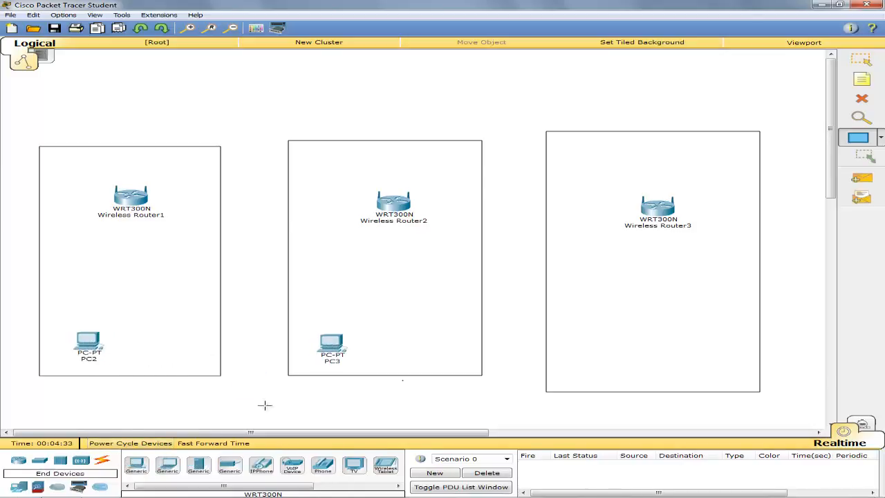
pyautogui.click(136, 463)
pyautogui.click(588, 337)
# - Add a 192.168.0.1 note under each of Wireless Router1, Router2 and Router3
pyautogui.click(862, 80)
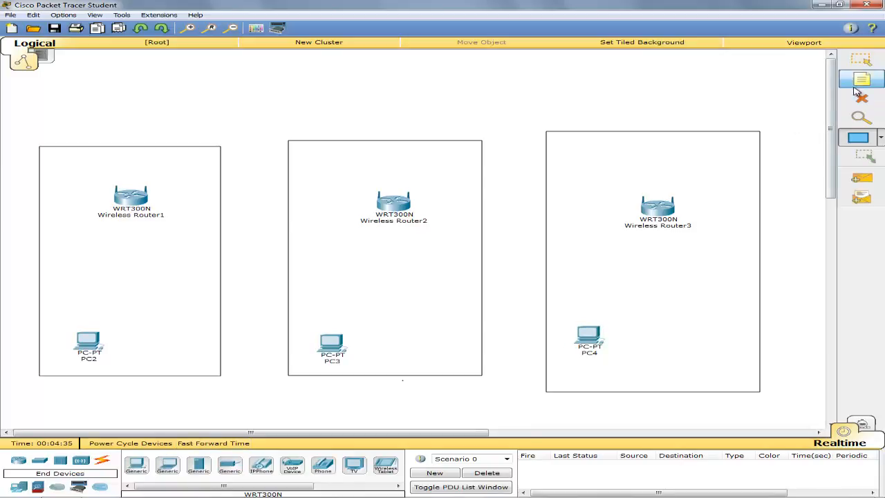
pyautogui.click(106, 220)
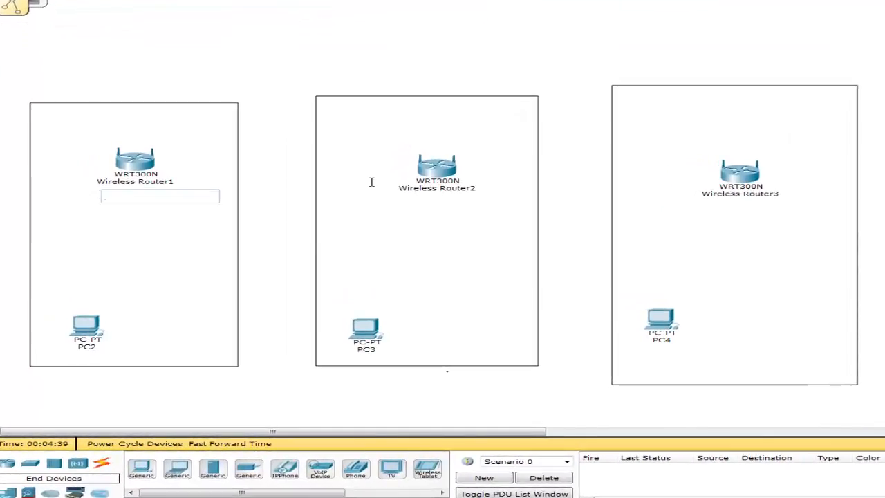
pyautogui.write('192.168.0.1')
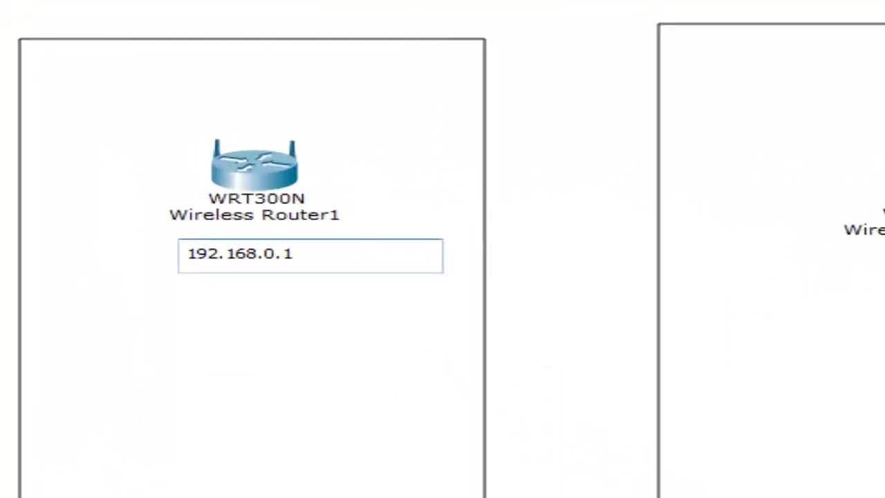
pyautogui.click(682, 269)
pyautogui.write('1992')
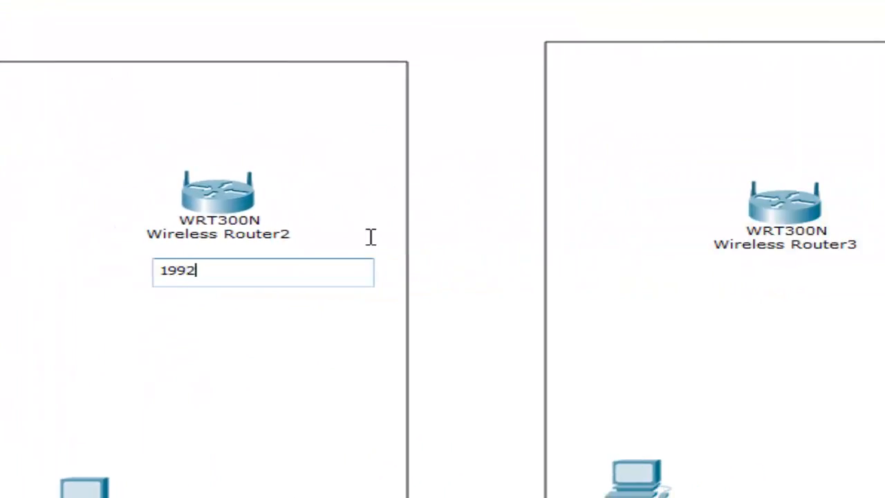
pyautogui.press('BackSpace')
pyautogui.press('BackSpace')
pyautogui.write('2.168.0.1')
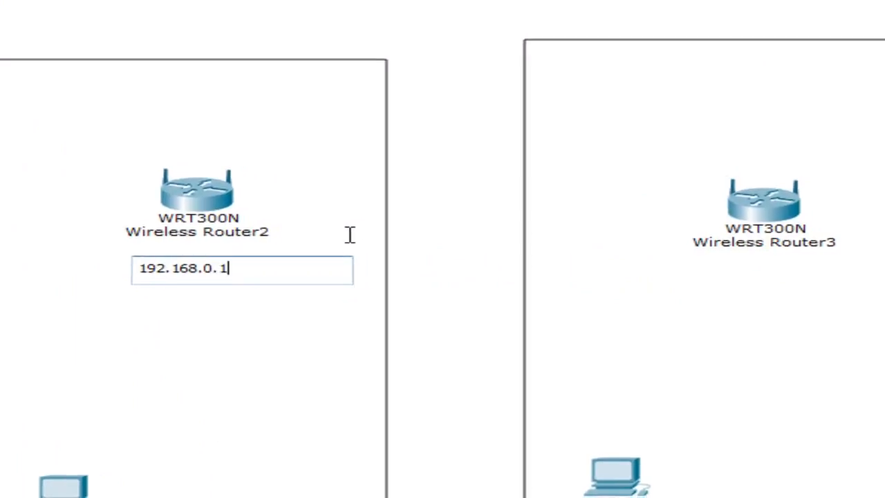
pyautogui.click(717, 276)
pyautogui.write('192.168.0.1')
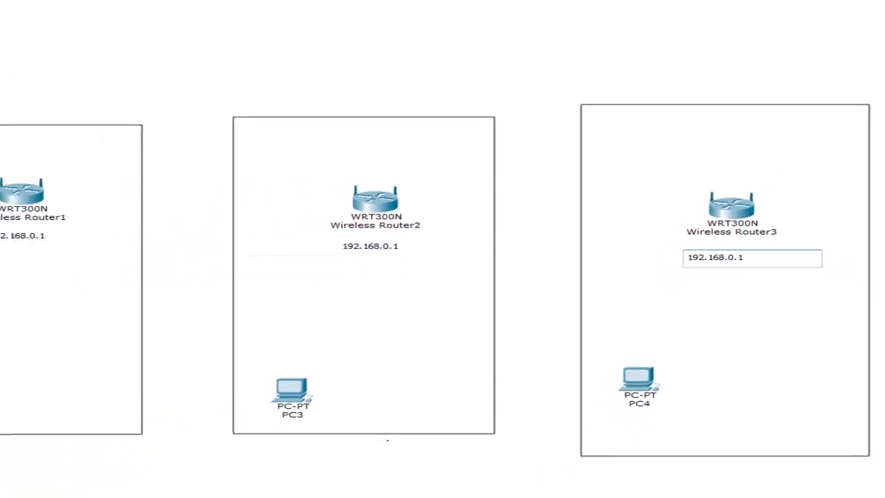
pyautogui.press('Escape')
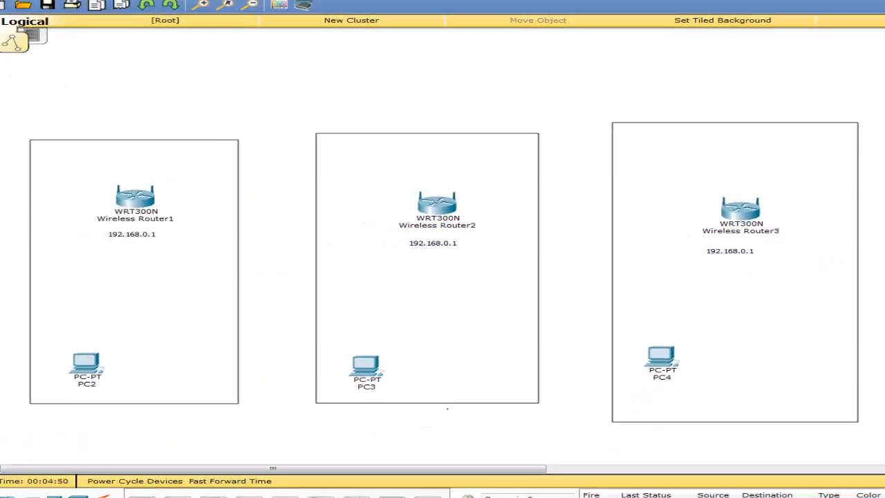
# - Adjust Router3's rectangle and move the IP notes up under the router labels
pyautogui.moveTo(726, 250); pyautogui.dragTo(752, 238)
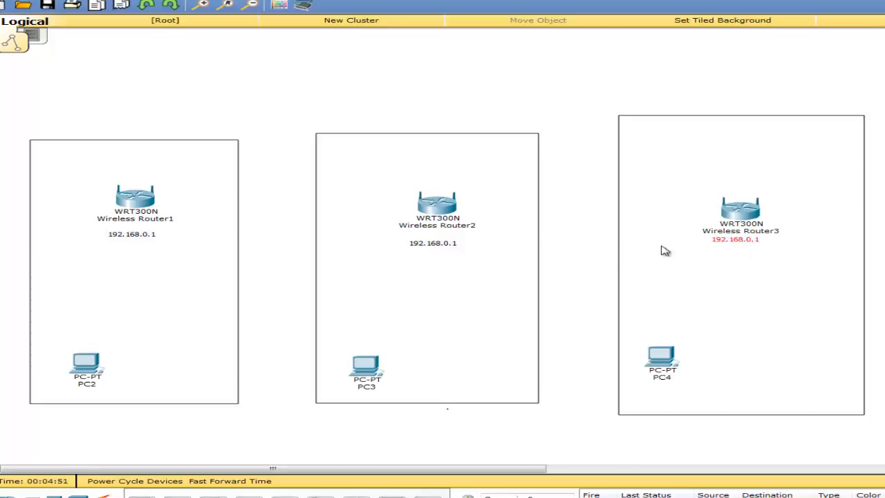
pyautogui.moveTo(460, 244); pyautogui.dragTo(462, 236)
pyautogui.moveTo(138, 237); pyautogui.dragTo(139, 230)
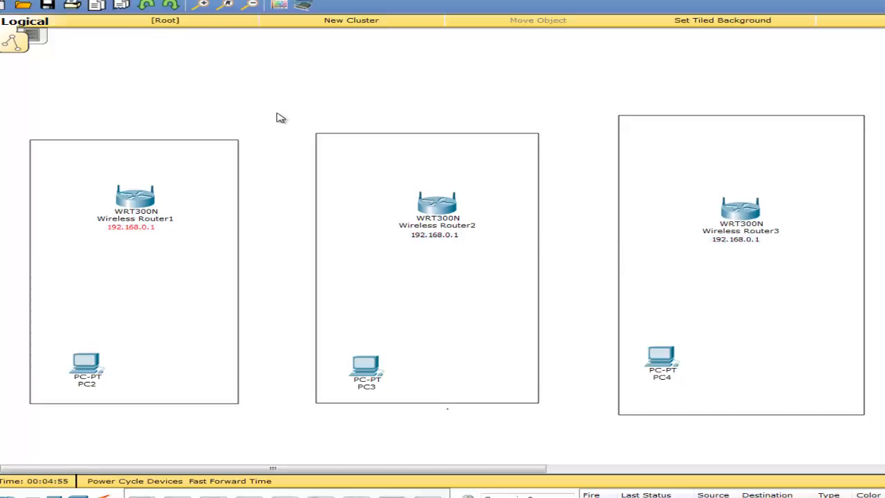
pyautogui.click(137, 204)
pyautogui.click(371, 133)
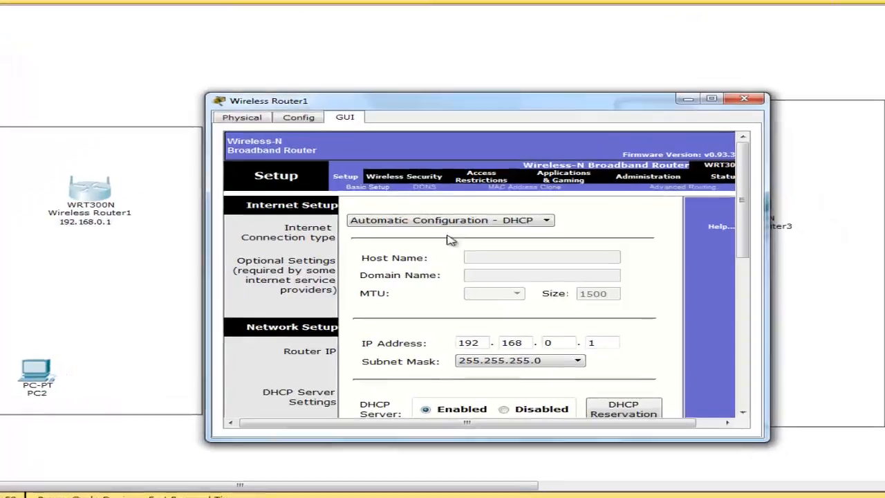
pyautogui.scroll(-5, 538, 299)
pyautogui.scroll(3, 536, 298)
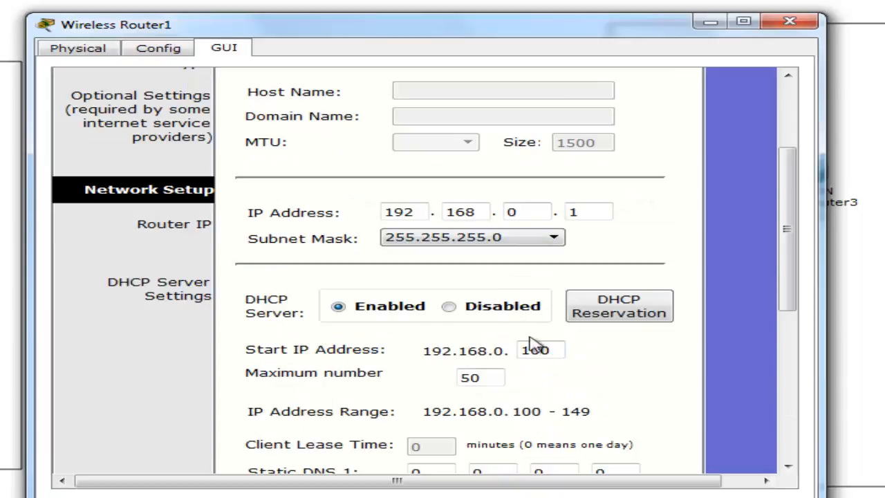
pyautogui.click(789, 22)
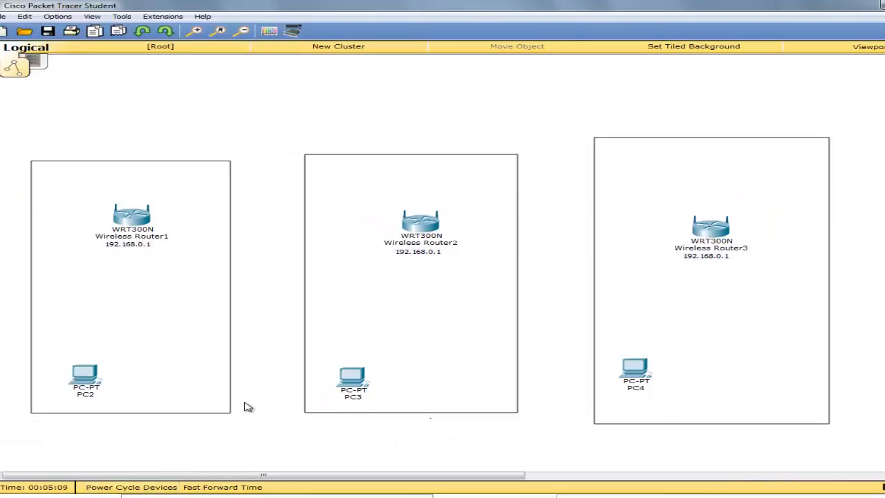
# - Nudge PC2, PC3 and PC4 slightly within their boxes
pyautogui.moveTo(68, 371); pyautogui.dragTo(78, 369)
pyautogui.moveTo(339, 372); pyautogui.dragTo(342, 362)
pyautogui.moveTo(631, 370); pyautogui.dragTo(658, 374)
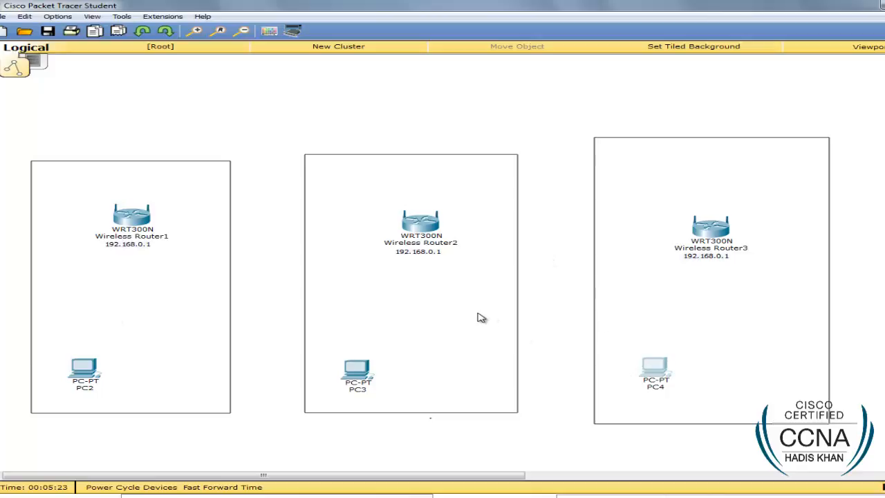
# - Add a note reading 'IP - Network / Same / Conflict' at the top of the workspace
pyautogui.click(460, 69)
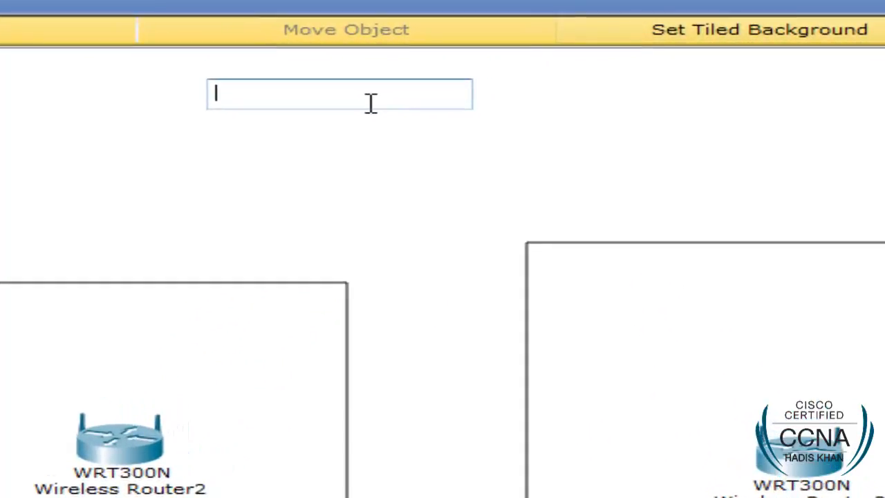
pyautogui.write('IP - Neto')
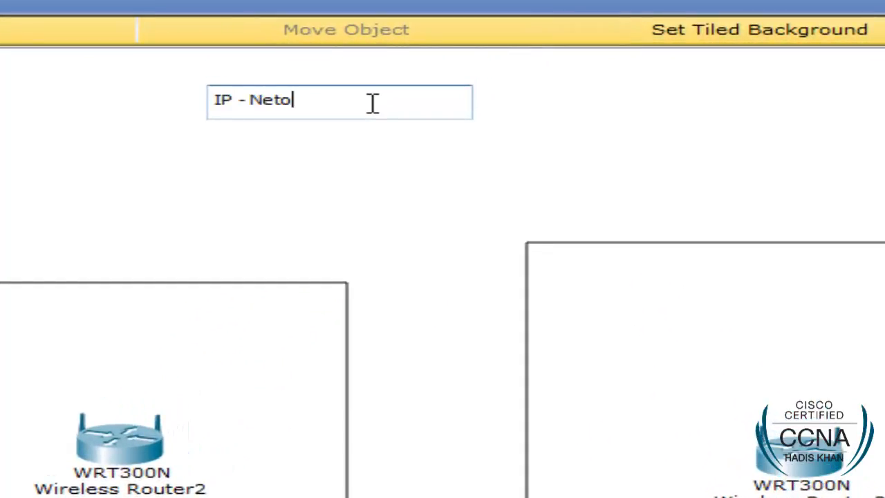
pyautogui.press('BackSpace')
pyautogui.write('work')
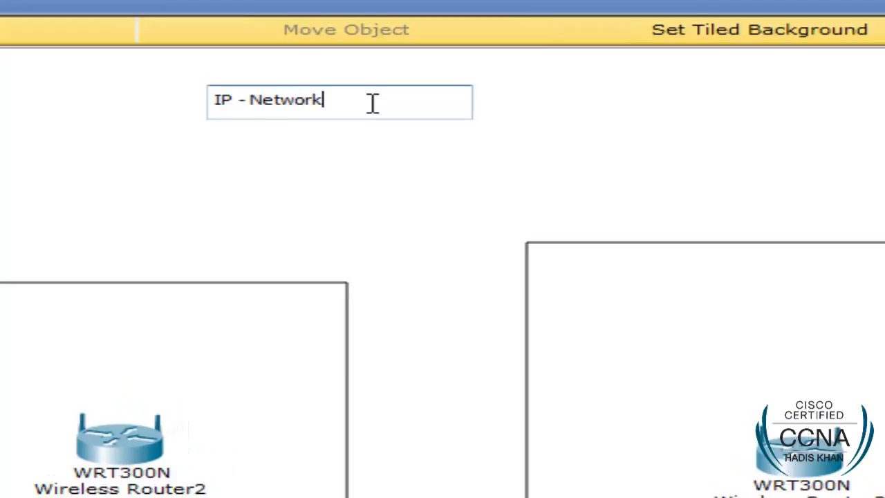
pyautogui.press('Return')
pyautogui.write('Sa')
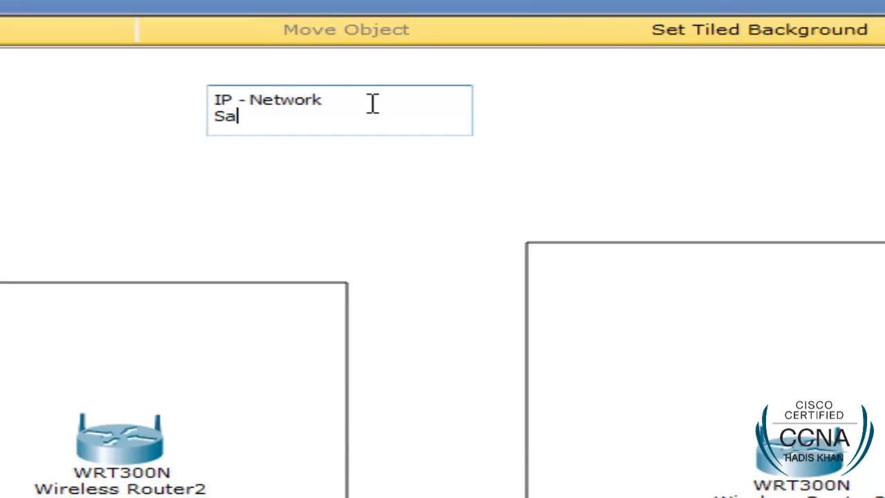
pyautogui.write('me / Conflict')
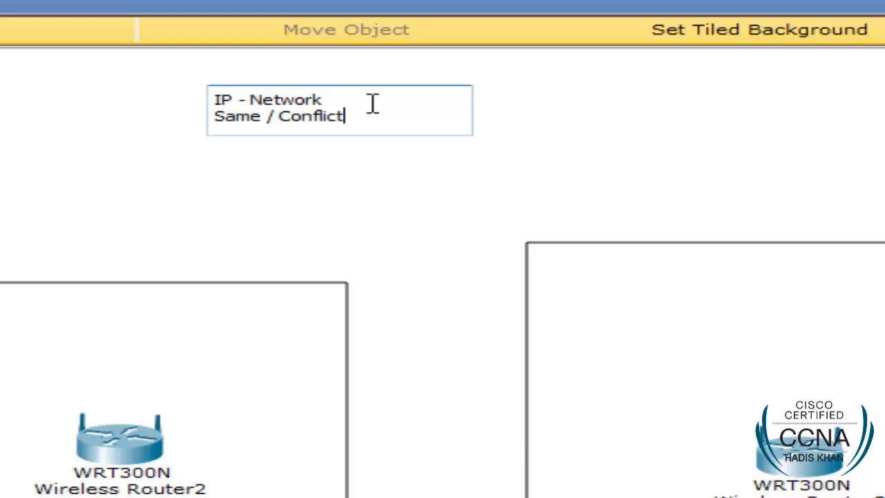
pyautogui.press('Return')
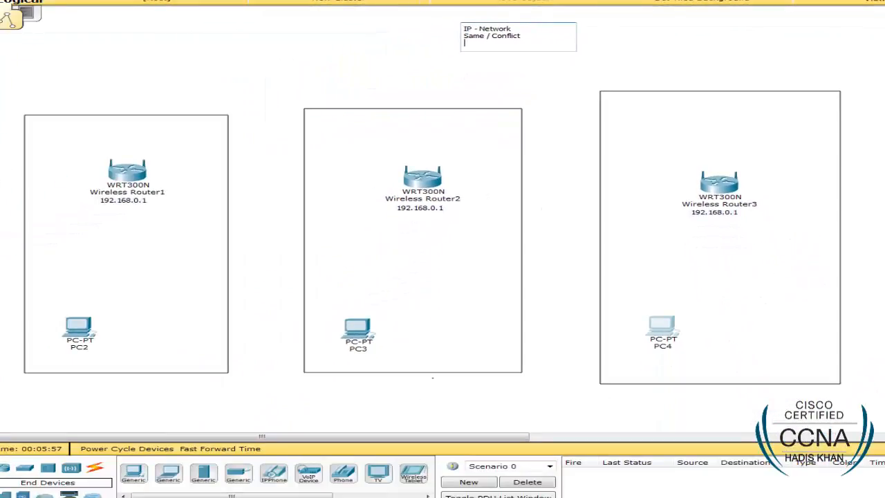
pyautogui.click(591, 178)
# - Move Wireless Router2 slightly higher and deselect it
pyautogui.moveTo(430, 179); pyautogui.dragTo(428, 172)
pyautogui.click(555, 173)
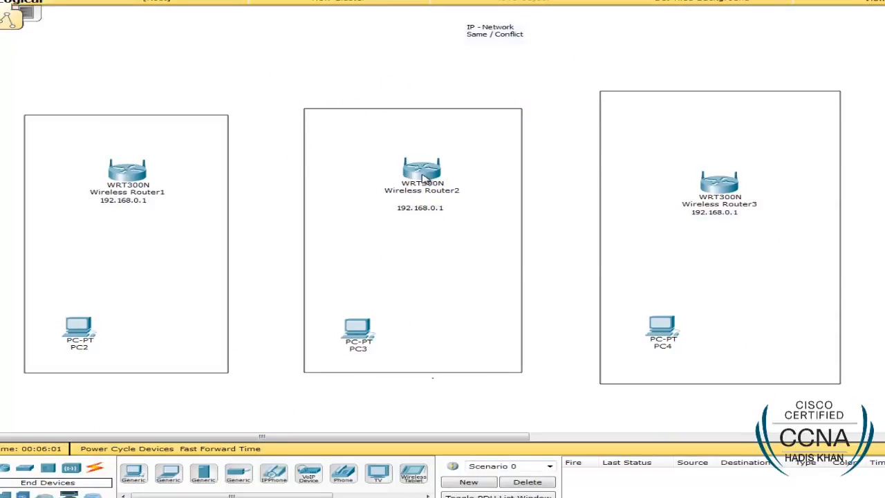
pyautogui.moveTo(424, 178)
pyautogui.moveTo(127, 177)
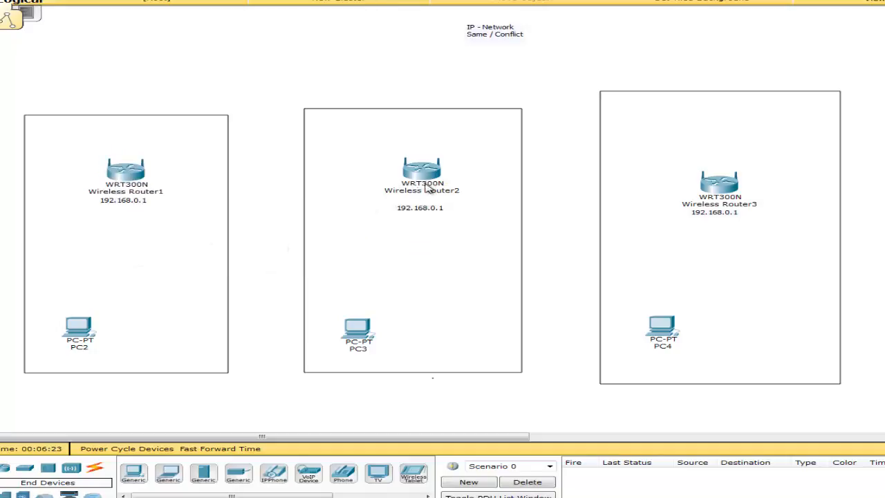
# - Disable Wireless Router2's DHCP server and save the settings
pyautogui.click(430, 176)
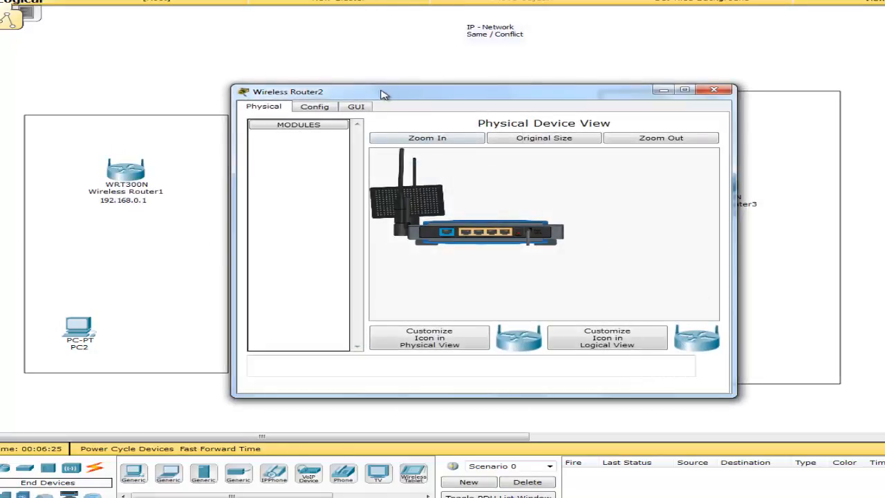
pyautogui.click(358, 105)
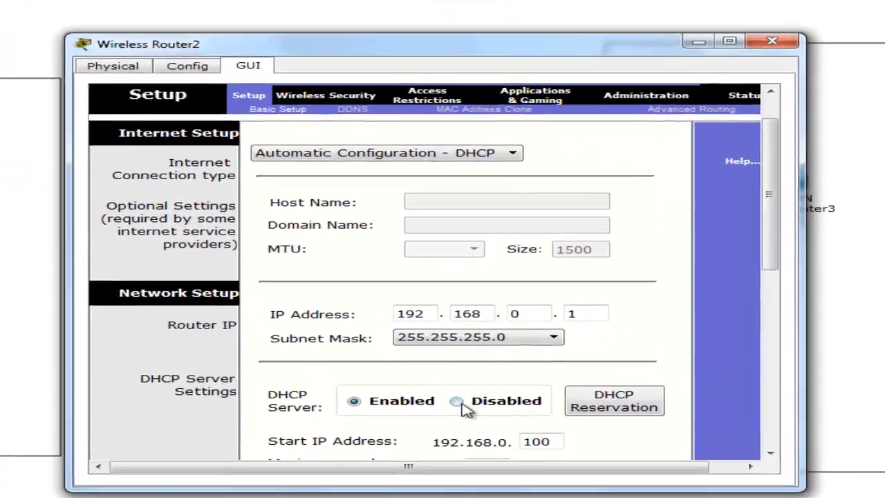
pyautogui.click(482, 361)
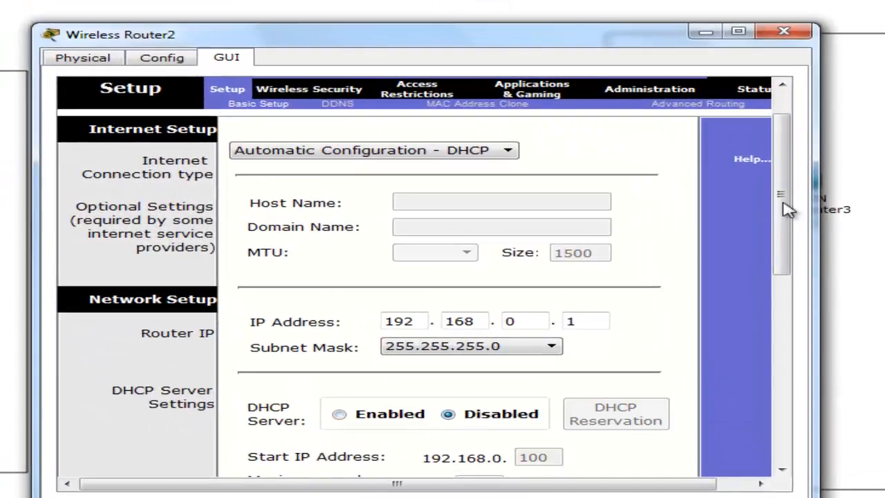
pyautogui.moveTo(739, 204); pyautogui.dragTo(737, 341)
pyautogui.click(443, 459)
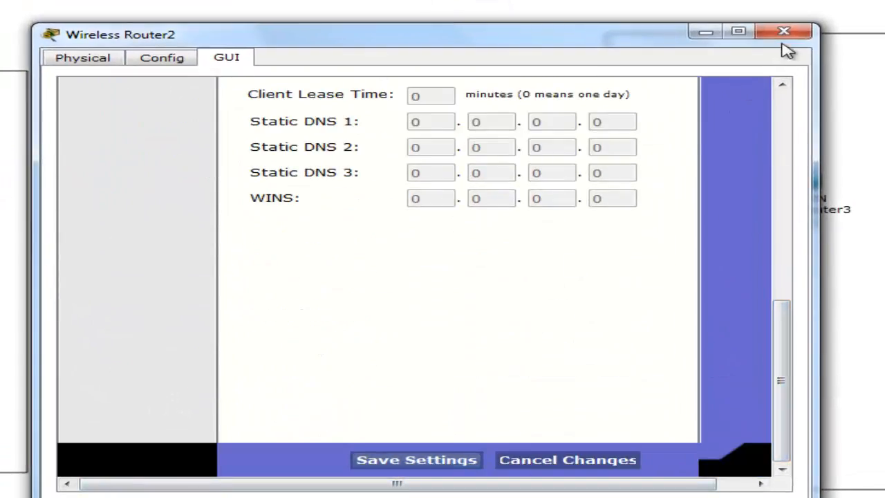
pyautogui.click(785, 33)
# - Disable Wireless Router3's DHCP server, save, and nudge the router slightly higher
pyautogui.click(781, 184)
pyautogui.click(228, 58)
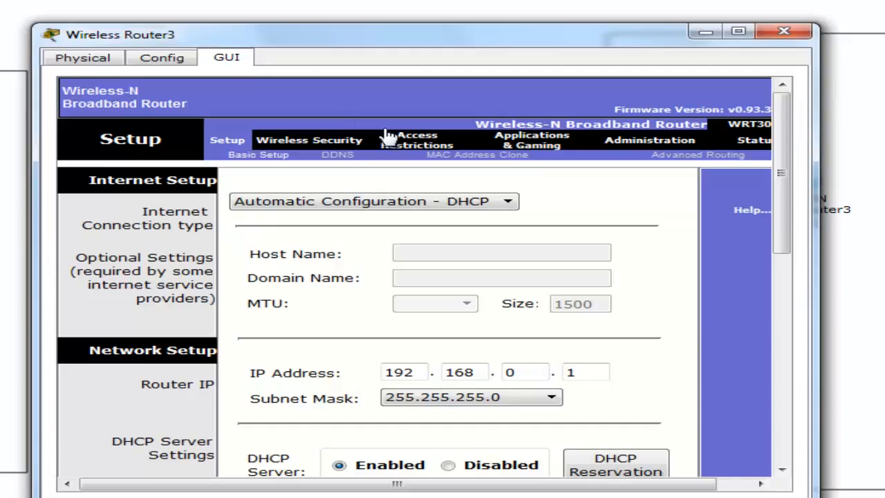
pyautogui.moveTo(782, 212); pyautogui.dragTo(784, 292)
pyautogui.click(448, 282)
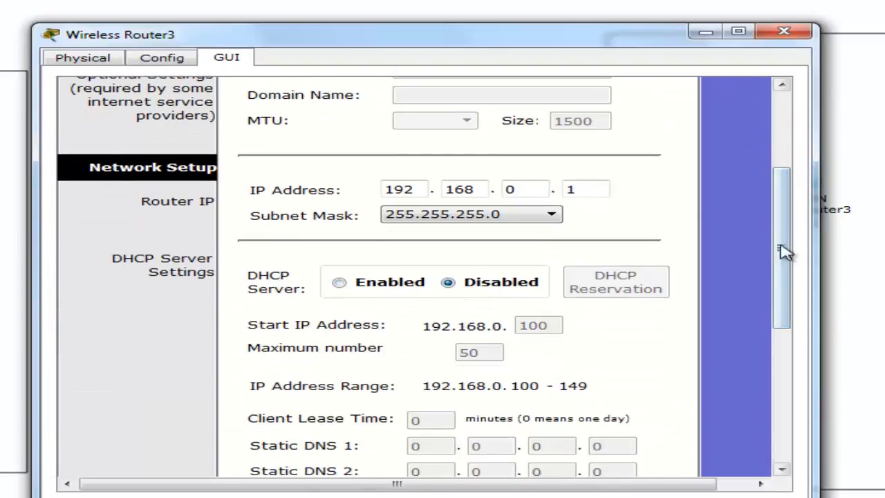
pyautogui.scroll(-5, 729, 249)
pyautogui.click(443, 460)
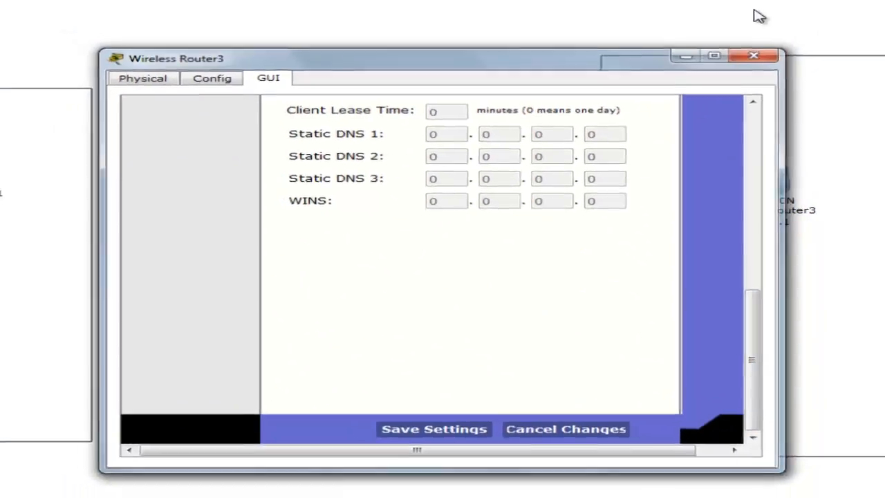
pyautogui.click(784, 33)
pyautogui.moveTo(721, 196); pyautogui.dragTo(721, 192)
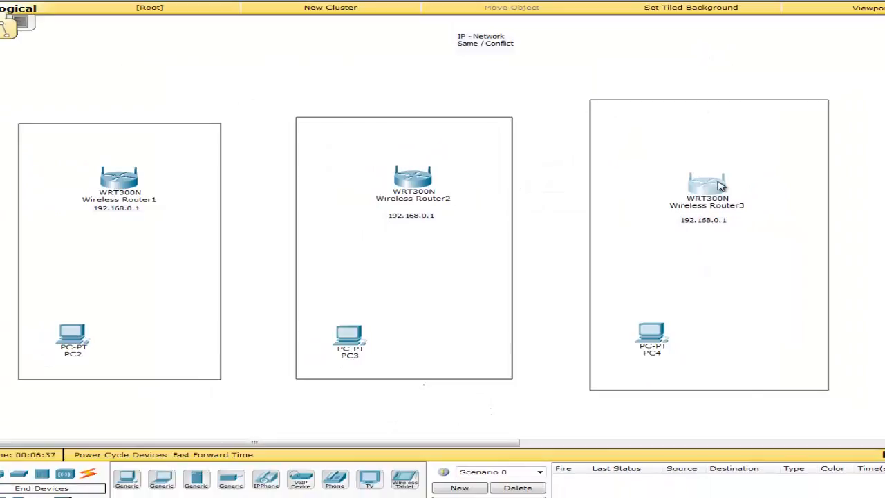
# - Check that Wireless Router1's DHCP server is still enabled
pyautogui.click(110, 178)
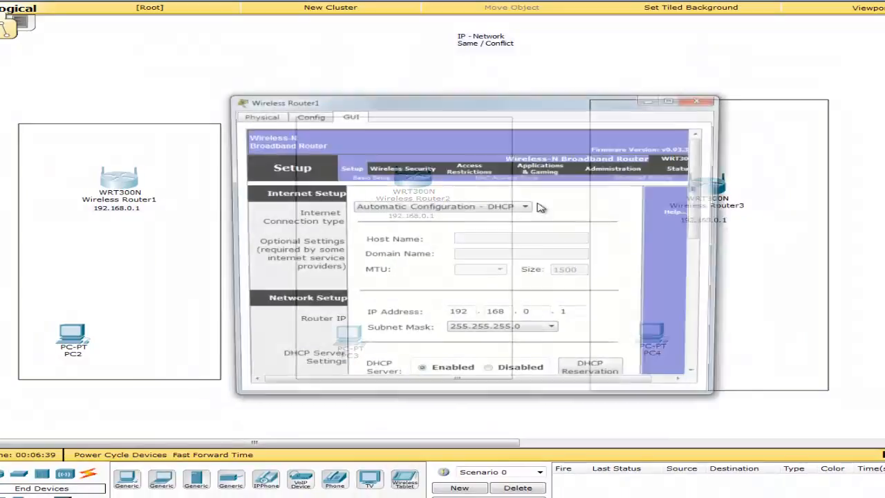
pyautogui.scroll(-5, 522, 258)
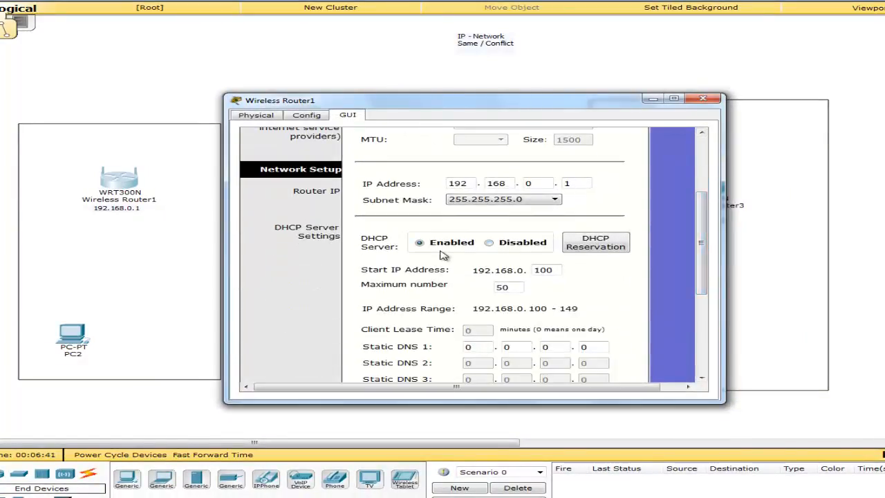
pyautogui.click(703, 98)
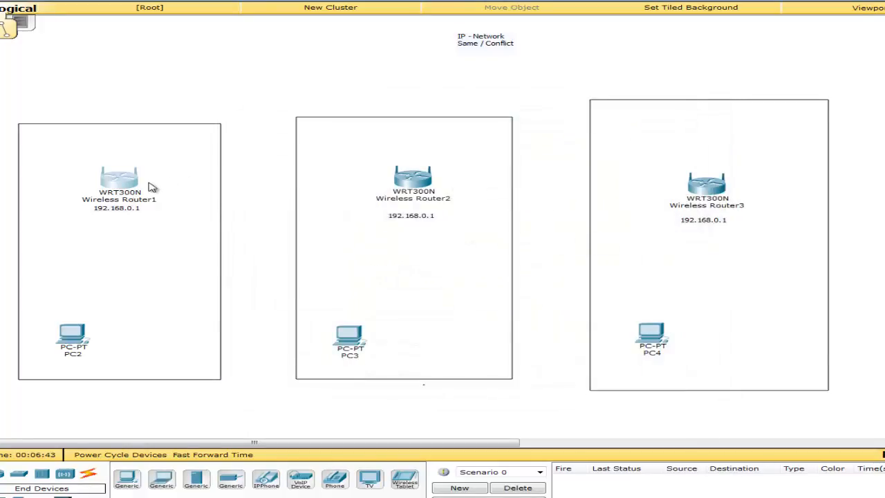
# - Cable PC2's FastEthernet0 to Wireless Router1's Ethernet 1 with a copper straight-through cable
pyautogui.click(89, 475)
pyautogui.click(197, 478)
pyautogui.click(76, 343)
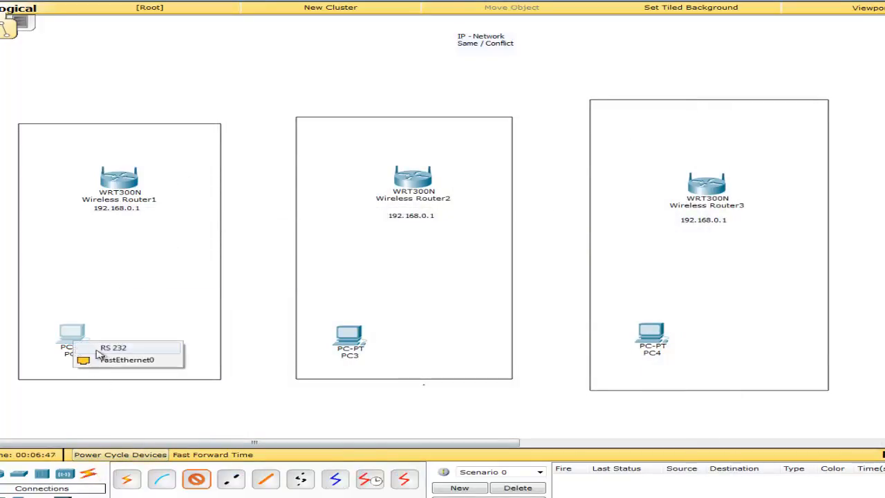
pyautogui.click(117, 364)
pyautogui.click(120, 181)
pyautogui.click(138, 201)
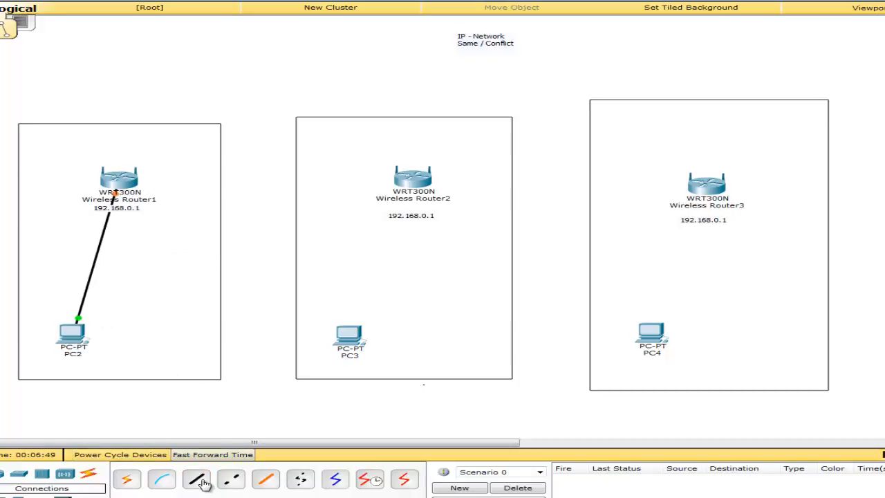
# - Cable Wireless Router2's Ethernet 1 to PC3's FastEthernet0
pyautogui.click(413, 179)
pyautogui.click(450, 198)
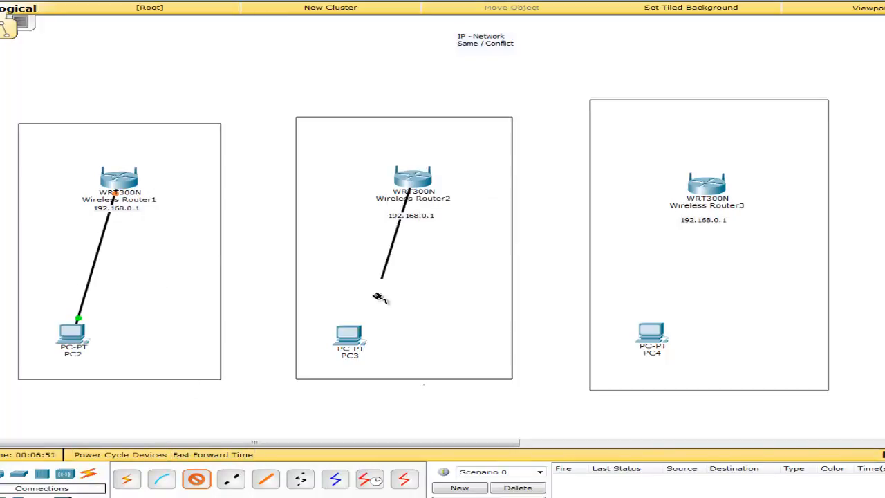
pyautogui.click(350, 337)
pyautogui.click(401, 352)
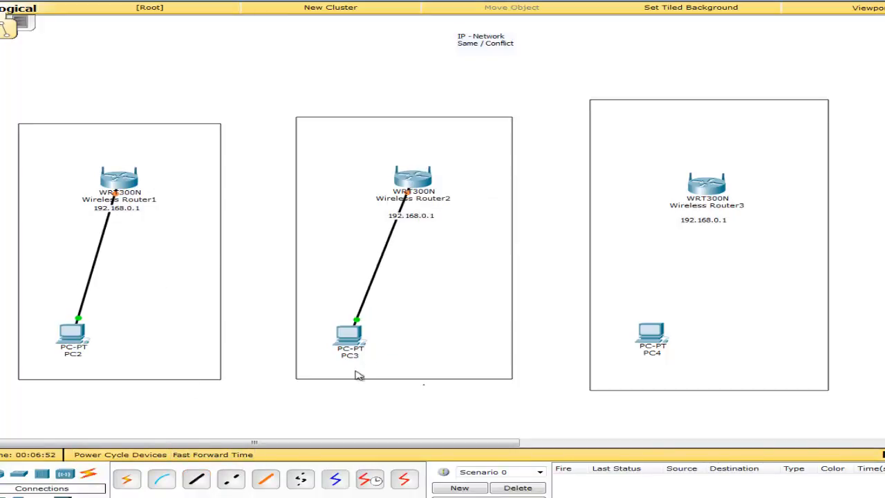
# - Cable Wireless Router3's Ethernet 1 to PC4's FastEthernet0 with a straight-through cable
pyautogui.click(196, 478)
pyautogui.click(709, 186)
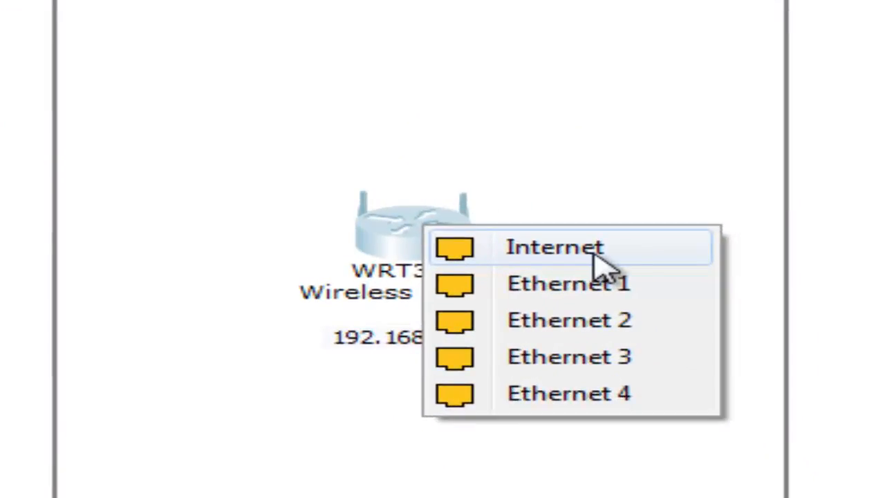
pyautogui.click(629, 282)
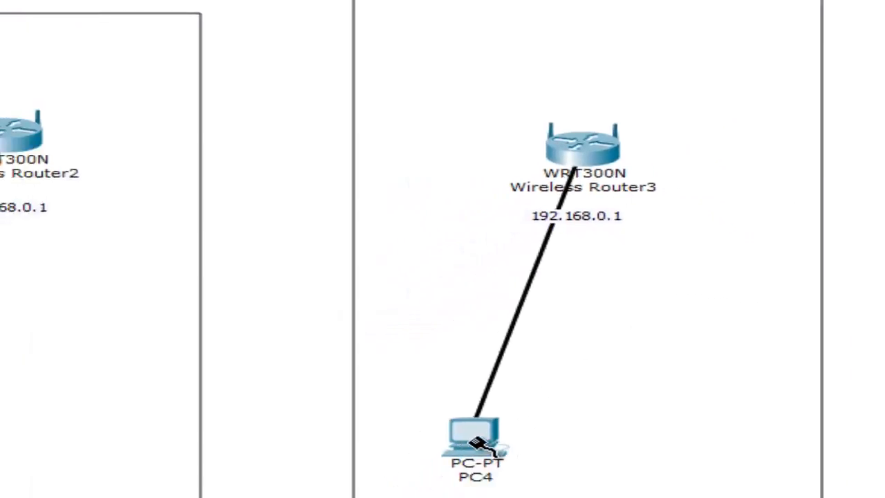
pyautogui.click(475, 438)
pyautogui.click(524, 436)
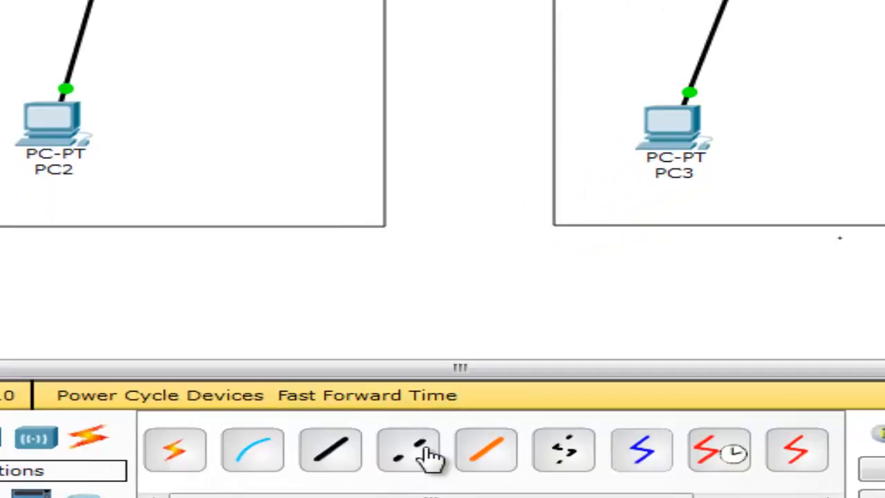
# - Connect Wireless Router1 Ethernet 2 to Router2 Ethernet 2 with a crossover cable
pyautogui.click(425, 453)
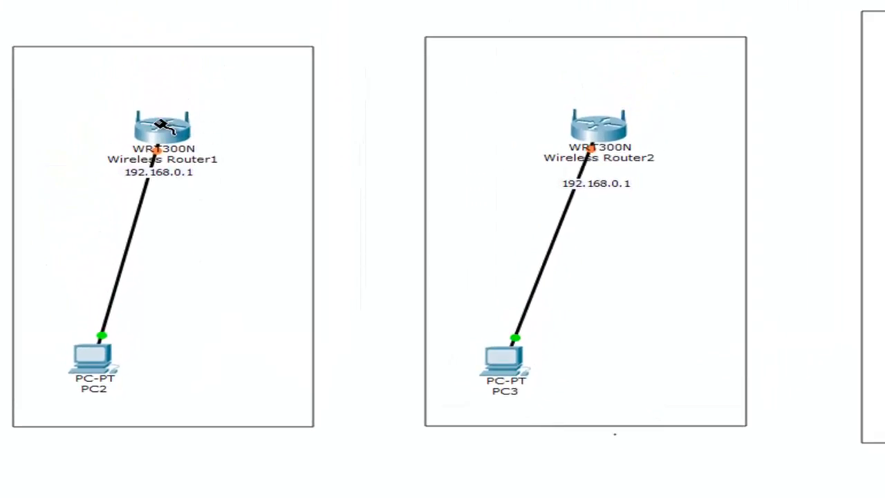
pyautogui.click(166, 131)
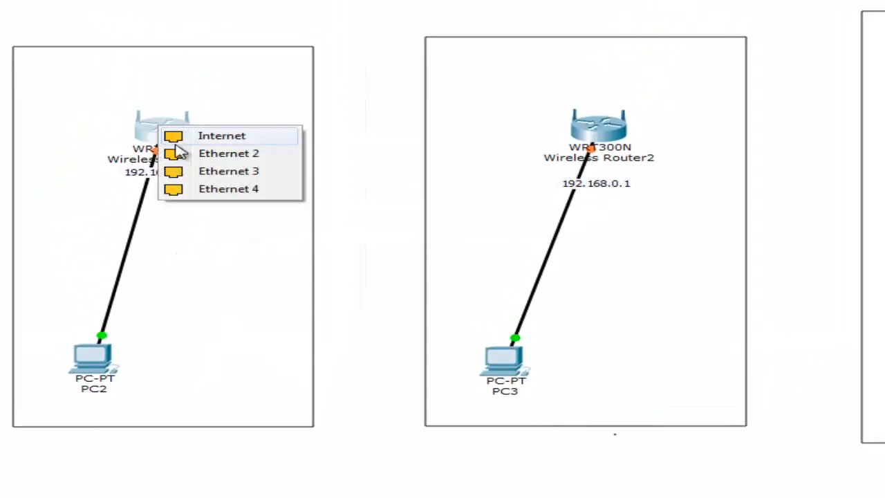
pyautogui.click(252, 154)
pyautogui.click(591, 131)
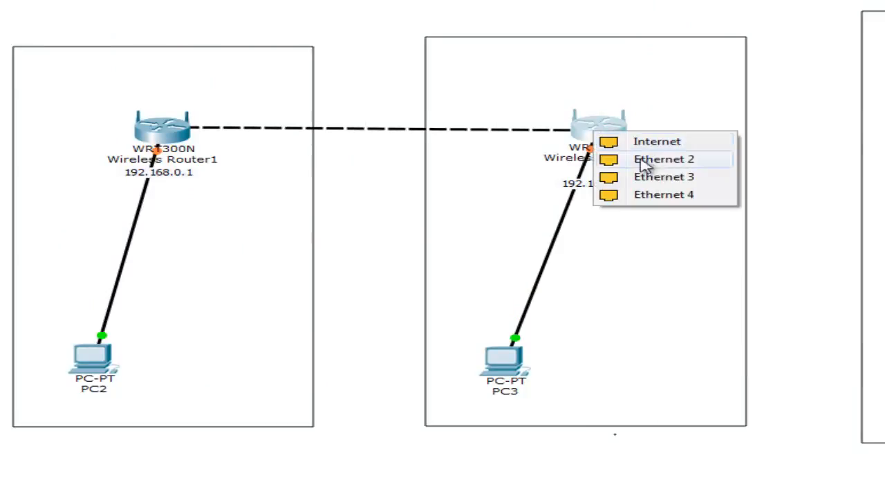
pyautogui.click(654, 149)
# - Connect Router2 Ethernet 3 to Router3 Ethernet 3 by crossover, then fast-forward time
pyautogui.click(318, 492)
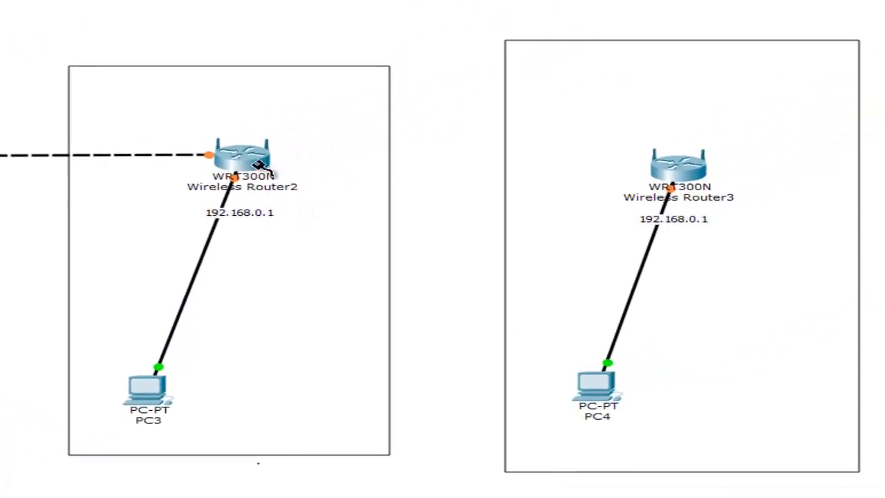
pyautogui.click(603, 52)
pyautogui.click(344, 193)
pyautogui.click(700, 168)
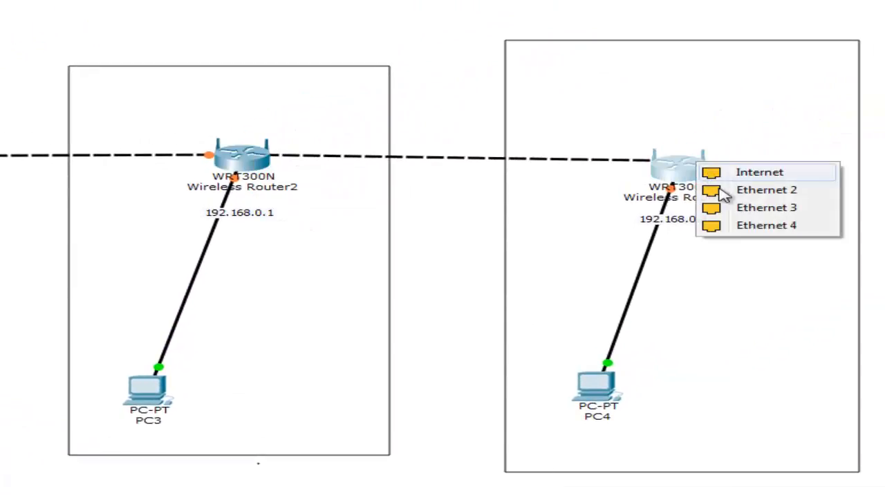
pyautogui.click(726, 206)
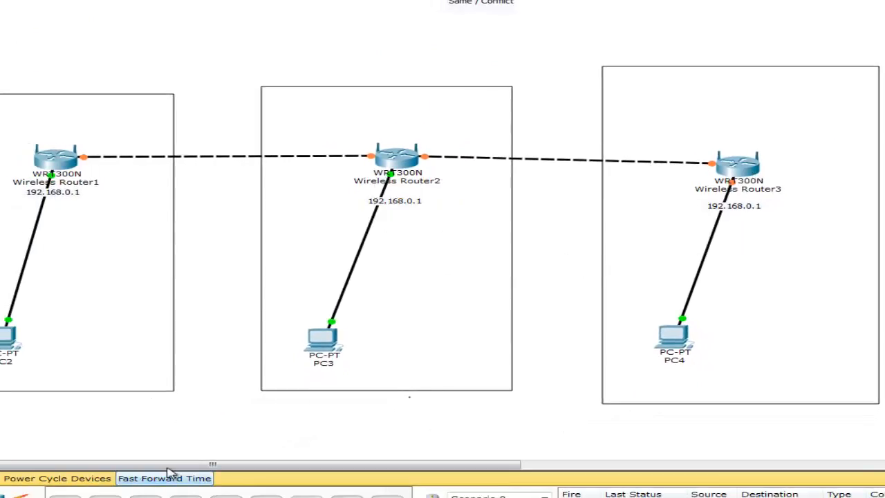
pyautogui.click(171, 476)
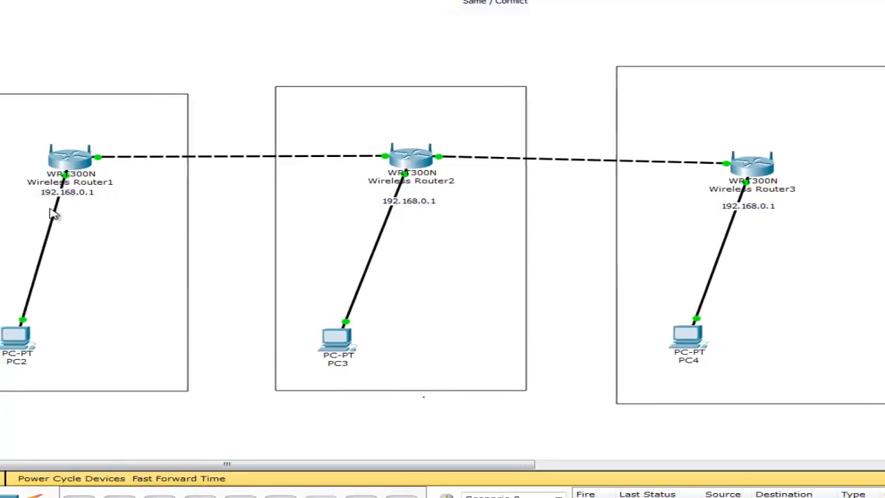
# - Set PC2 to obtain its IP address by DHCP
pyautogui.click(81, 339)
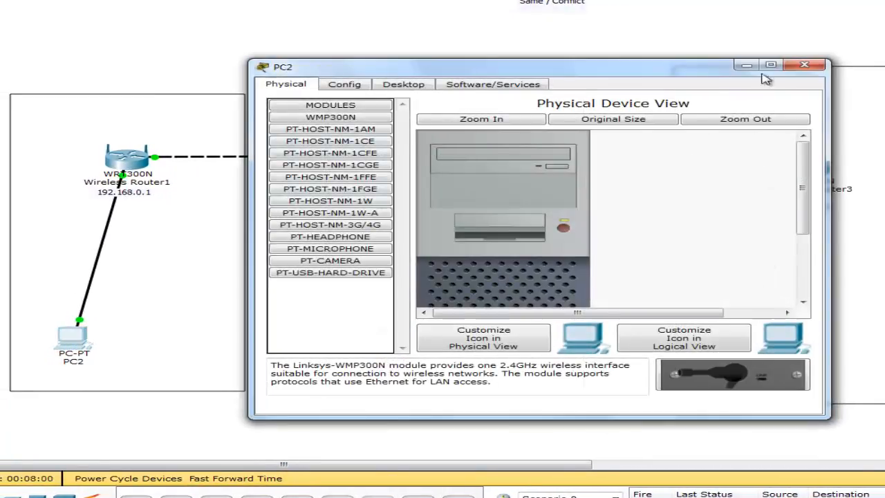
pyautogui.click(409, 83)
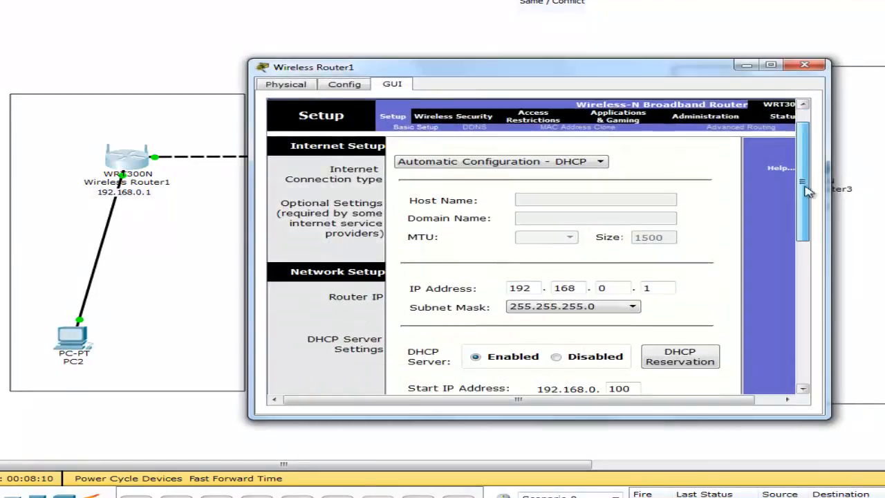
pyautogui.scroll(-3, 653, 290)
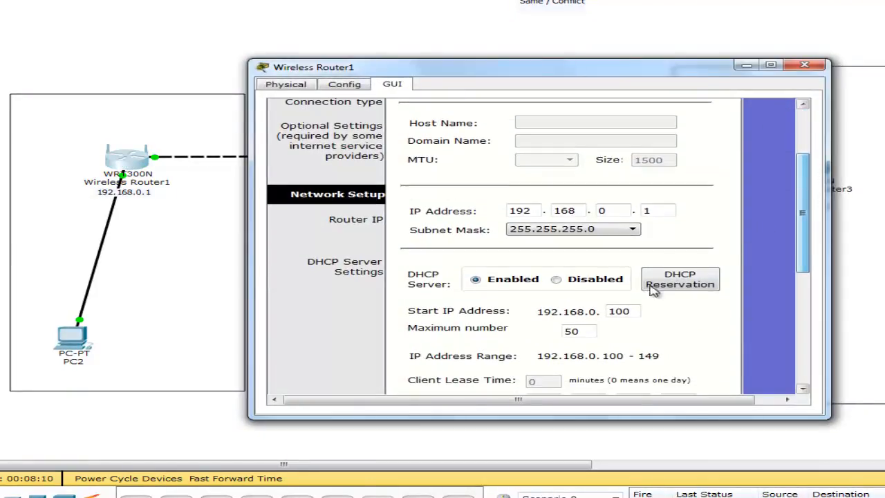
pyautogui.doubleClick(632, 312)
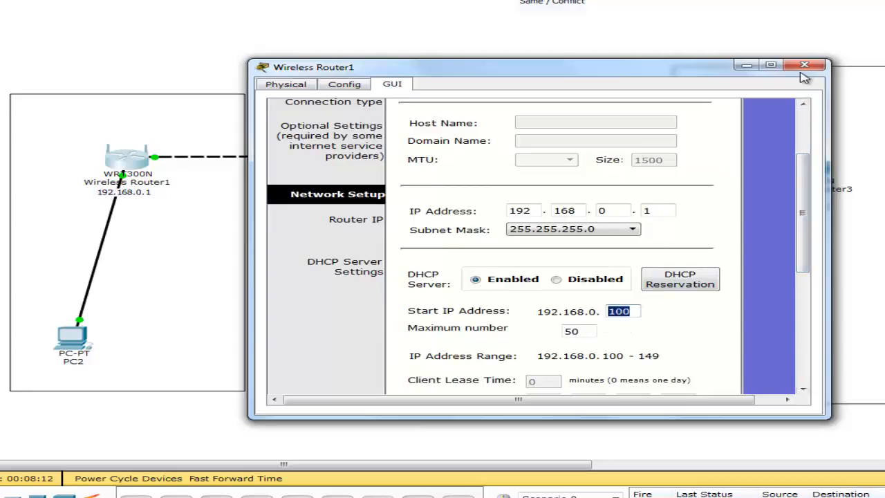
pyautogui.click(805, 66)
pyautogui.click(89, 349)
pyautogui.click(316, 122)
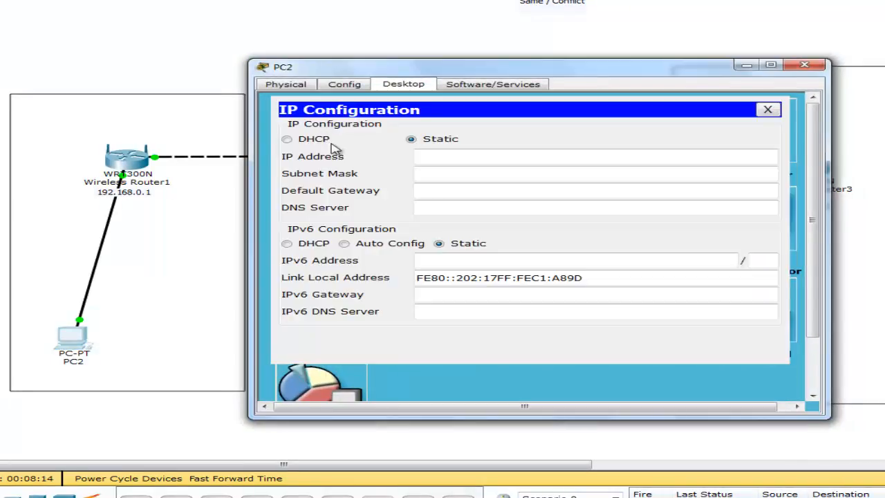
pyautogui.click(314, 140)
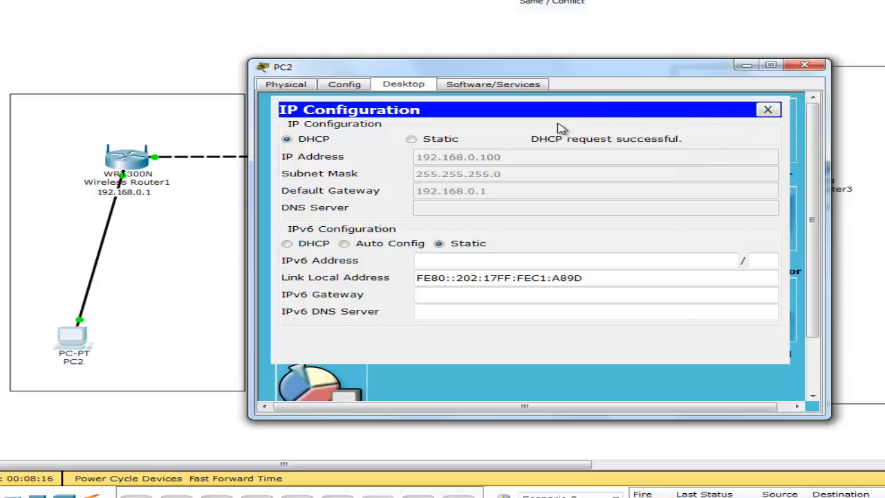
pyautogui.click(804, 65)
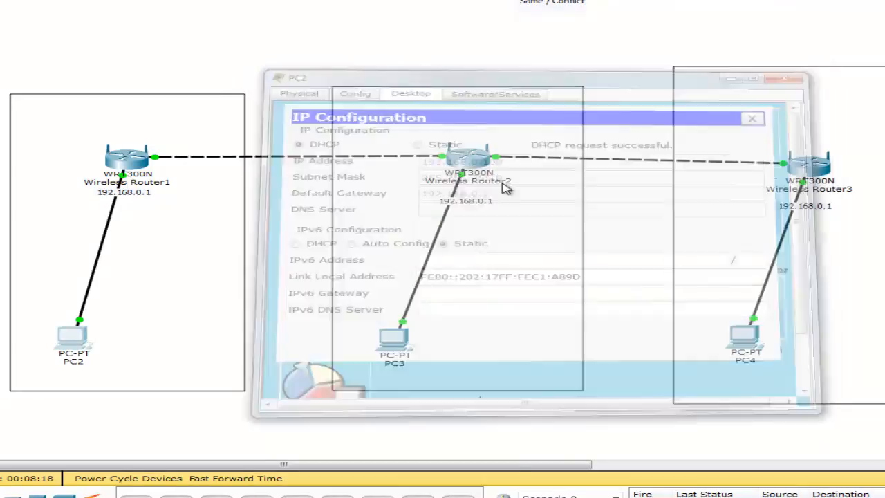
# - Set PC3 to obtain its IP address by DHCP
pyautogui.click(394, 339)
pyautogui.click(408, 86)
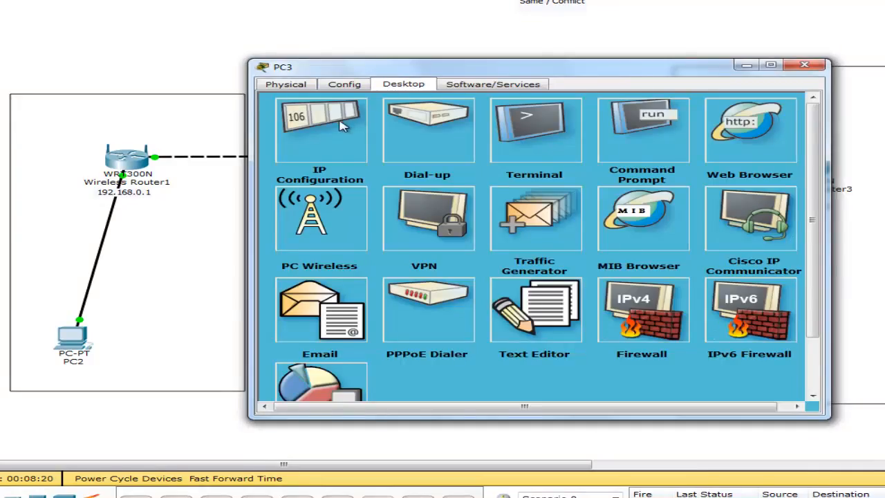
pyautogui.click(298, 125)
pyautogui.click(285, 138)
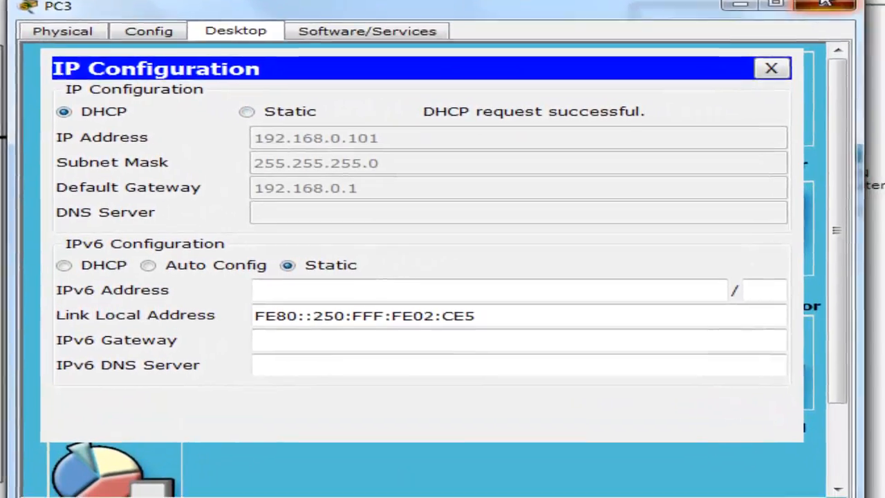
pyautogui.click(878, 20)
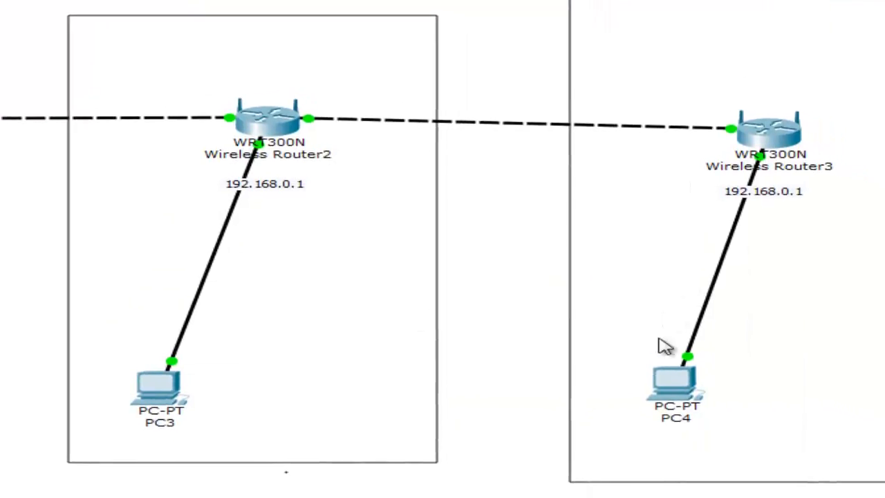
# - Set PC4 to DHCP, then bring up Wireless Router1's basic wireless settings
pyautogui.click(669, 377)
pyautogui.click(246, 54)
pyautogui.click(185, 142)
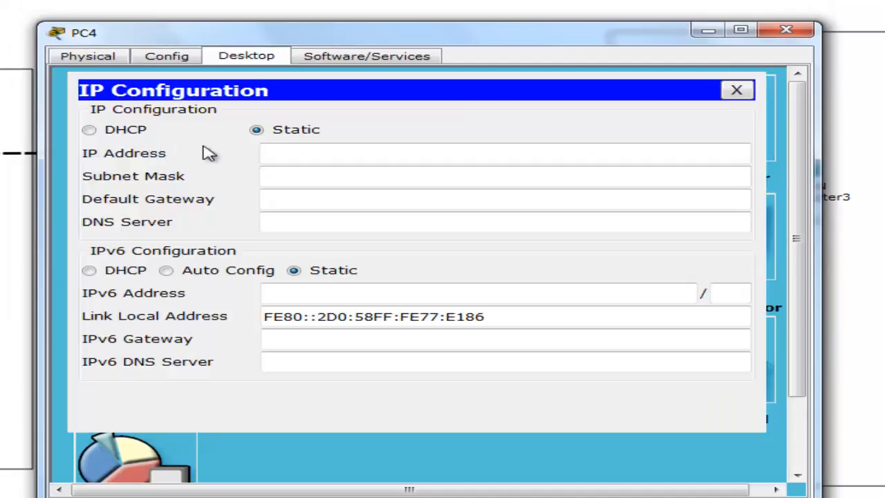
pyautogui.click(90, 130)
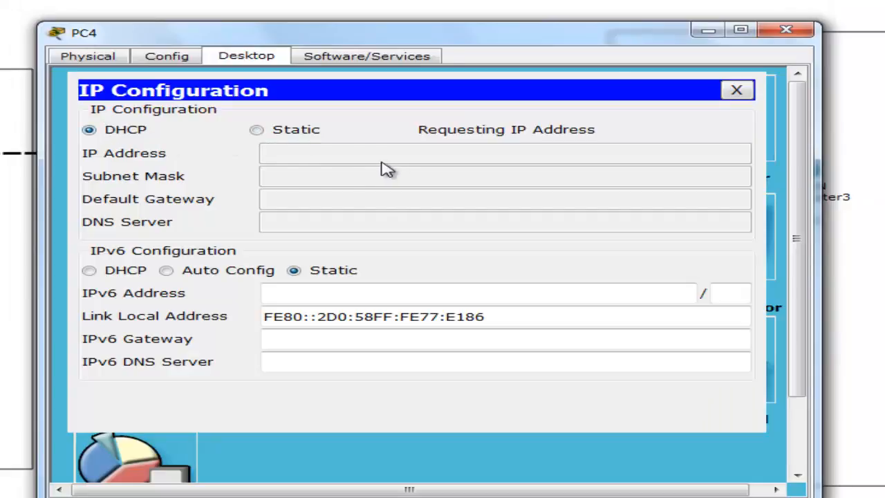
pyautogui.click(787, 29)
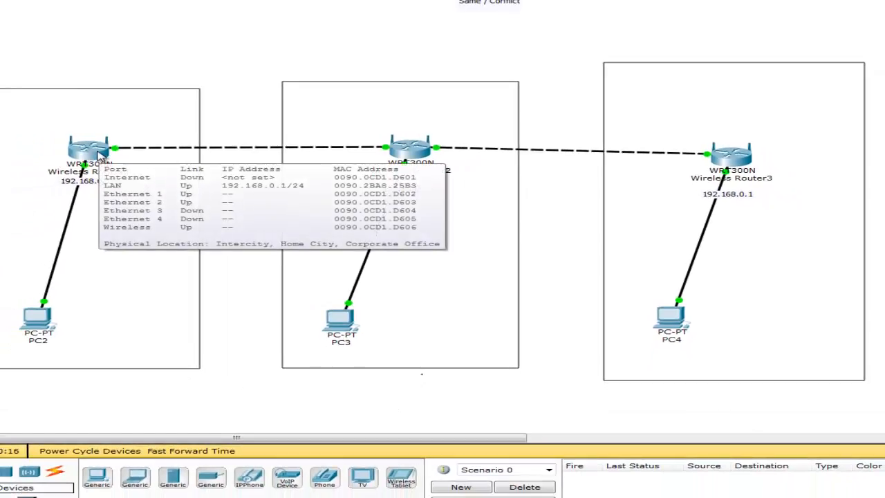
pyautogui.click(97, 152)
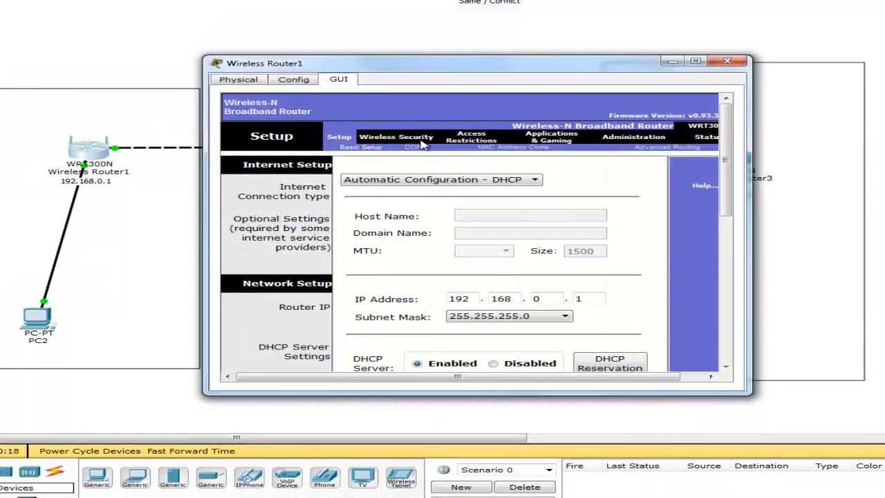
pyautogui.click(384, 138)
# - Change Wireless Router1's SSID from Default to Router1 and save
pyautogui.moveTo(512, 208); pyautogui.dragTo(370, 215)
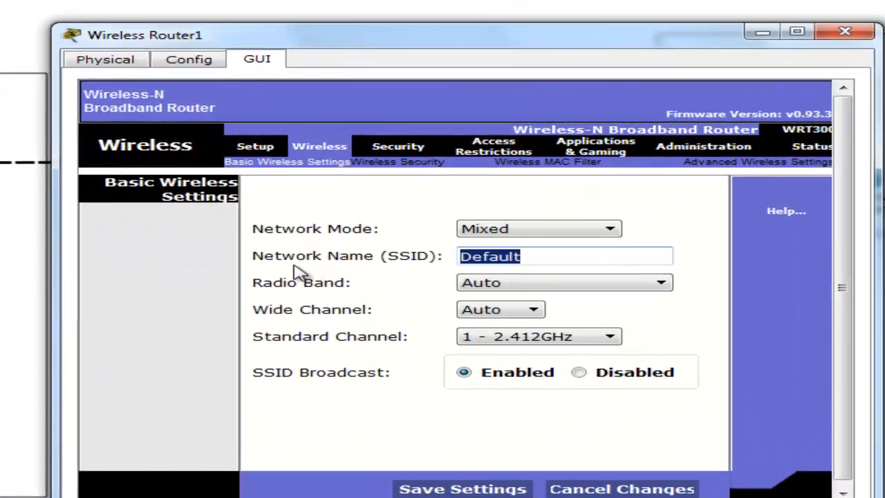
pyautogui.write('Rot')
pyautogui.write('ter1')
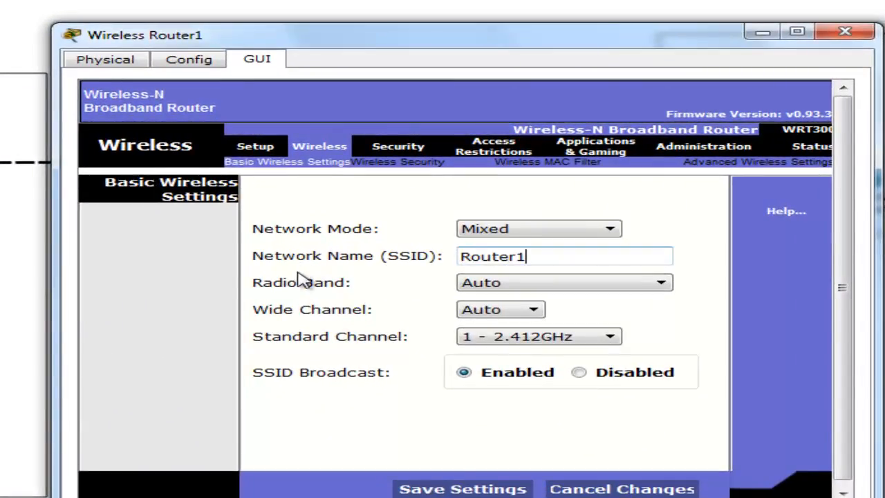
pyautogui.click(455, 487)
# - Secure Router1 with WPA2 Personal and a passphrase, then save and close
pyautogui.click(396, 166)
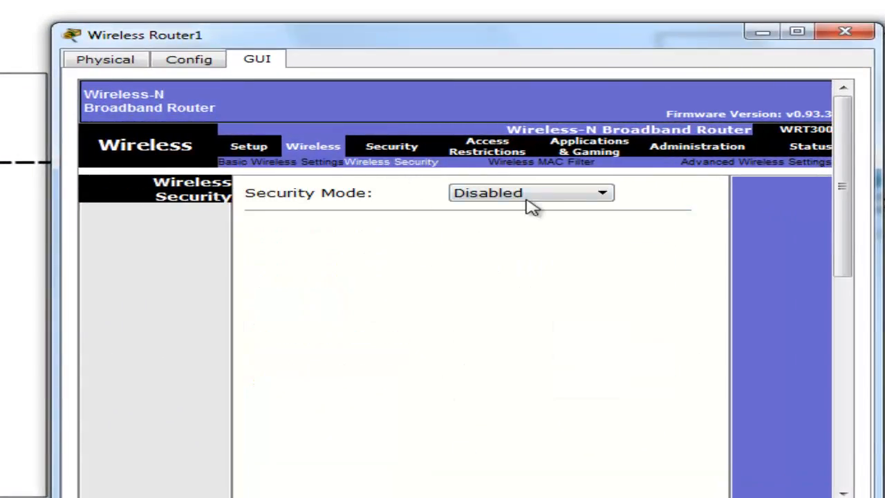
pyautogui.click(529, 199)
pyautogui.click(476, 264)
pyautogui.click(431, 253)
pyautogui.write('12345678')
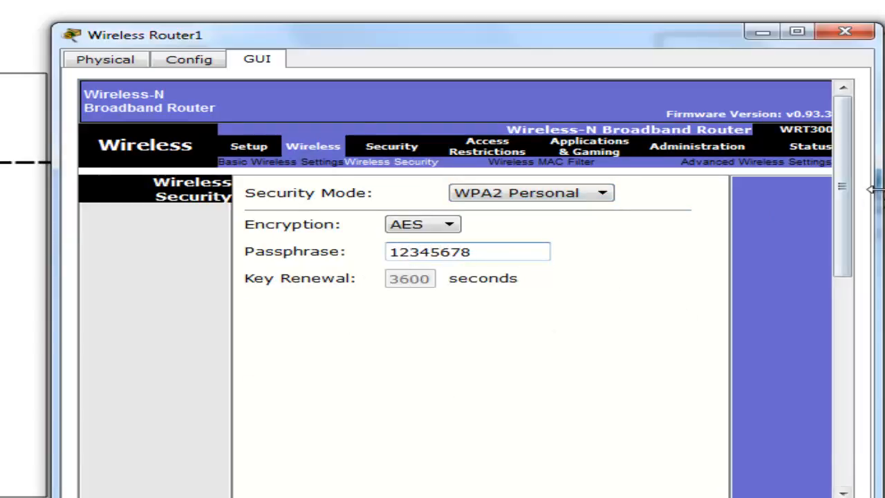
pyautogui.scroll(-10, 811, 411)
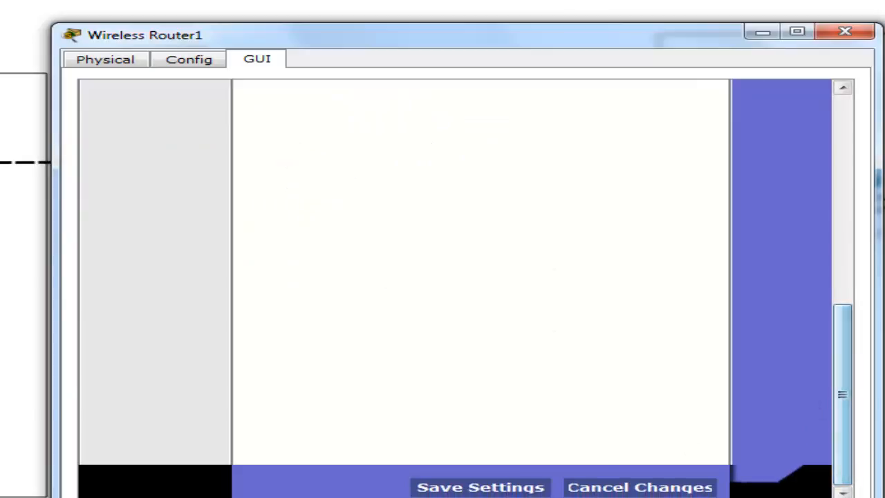
pyautogui.click(508, 488)
pyautogui.click(845, 32)
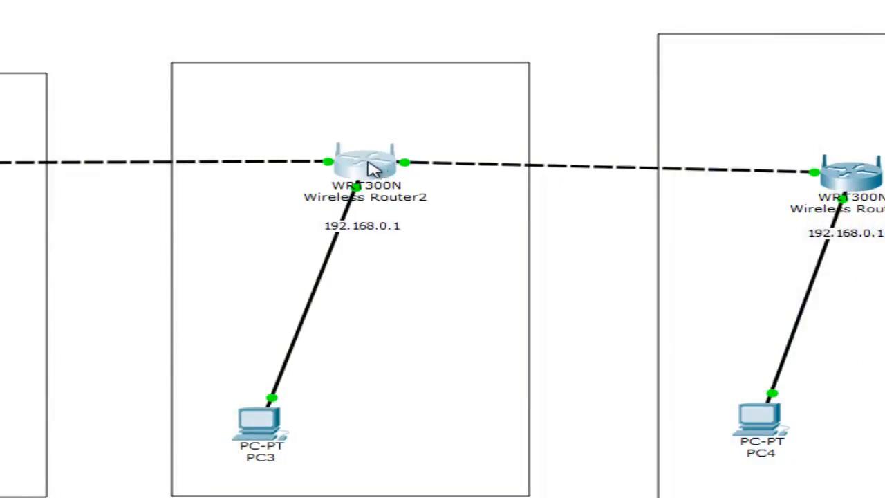
# - Secure Wireless Router2 with WPA2 Personal and a passphrase, and save
pyautogui.click(372, 170)
pyautogui.click(330, 153)
pyautogui.click(375, 161)
pyautogui.click(533, 194)
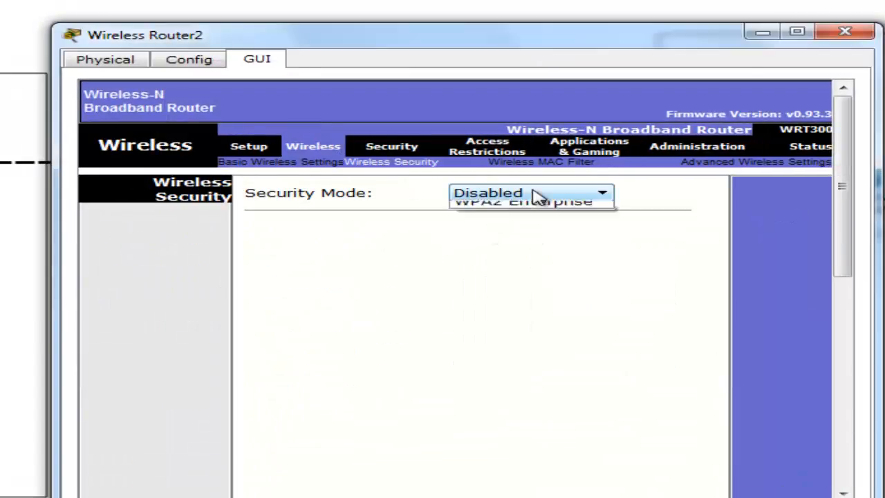
pyautogui.click(526, 267)
pyautogui.click(432, 255)
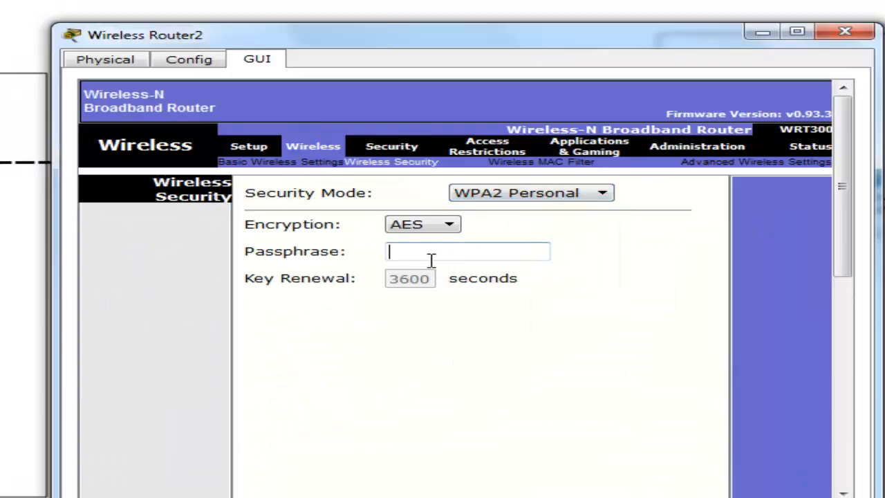
pyautogui.write('1234567')
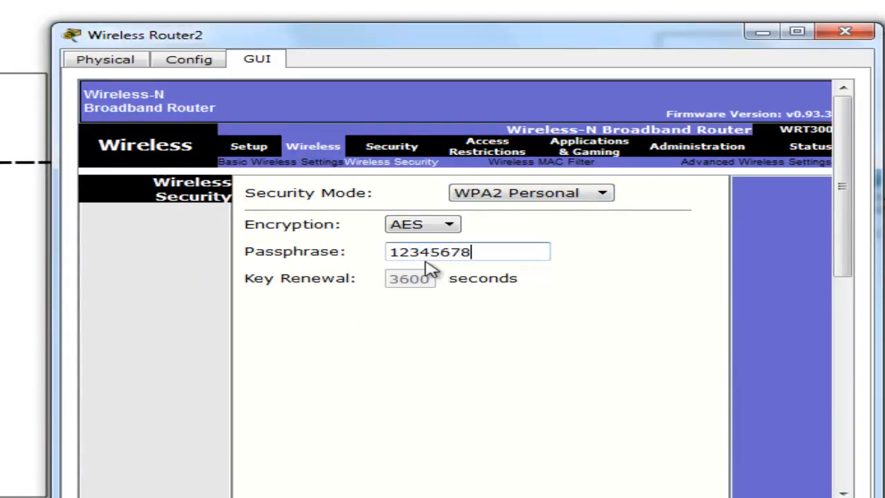
pyautogui.write('8')
pyautogui.moveTo(839, 267); pyautogui.dragTo(816, 430)
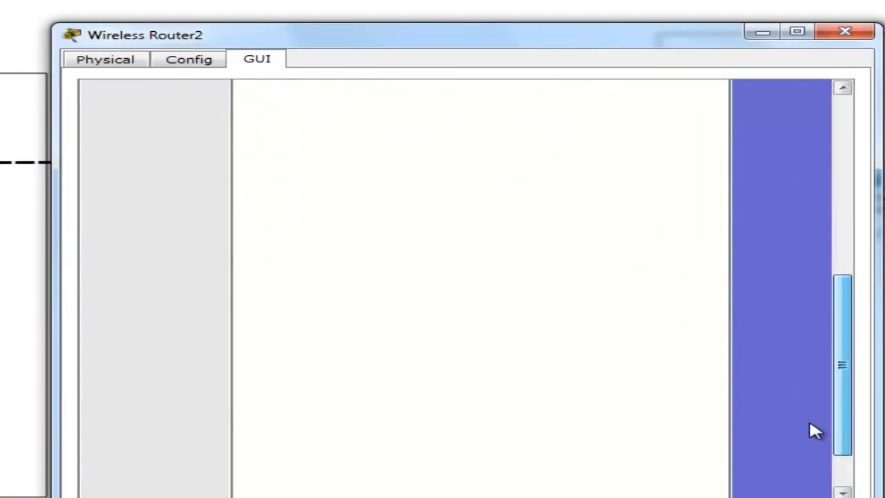
pyautogui.scroll(-3, 838, 383)
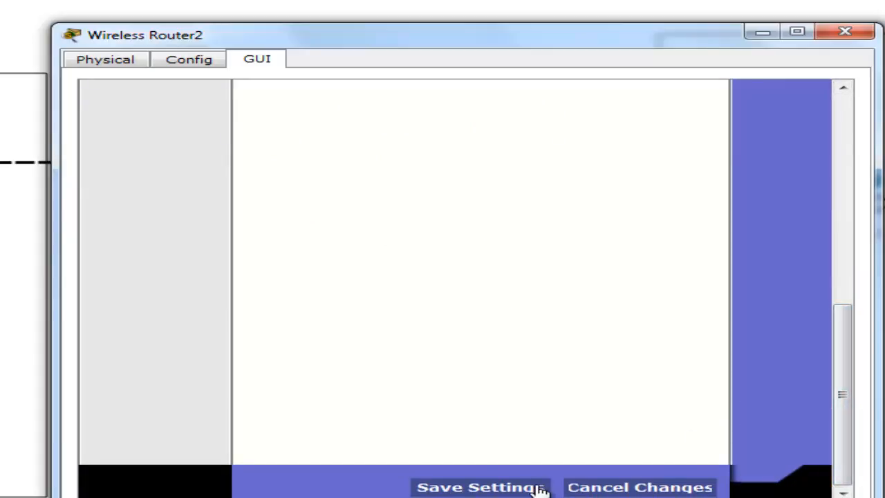
pyautogui.click(540, 490)
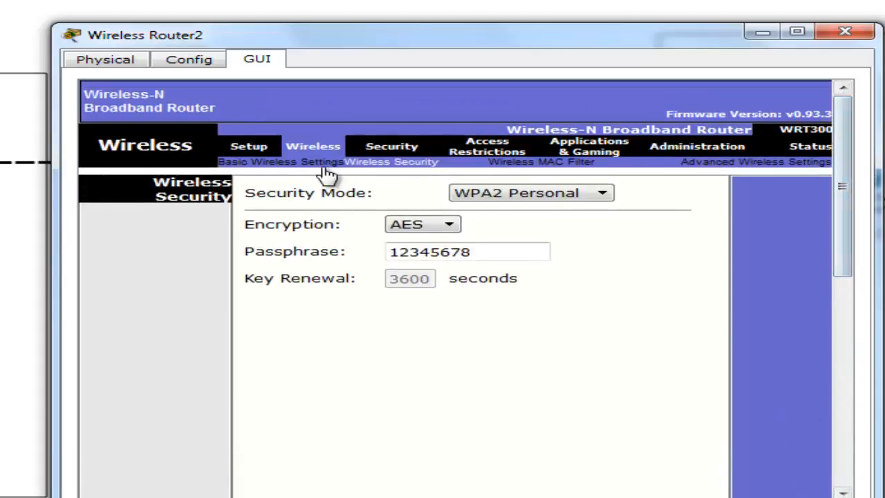
# - Rename Router2's SSID to Router2, save, and close its window
pyautogui.click(324, 169)
pyautogui.moveTo(537, 253); pyautogui.dragTo(282, 243)
pyautogui.write('Router2')
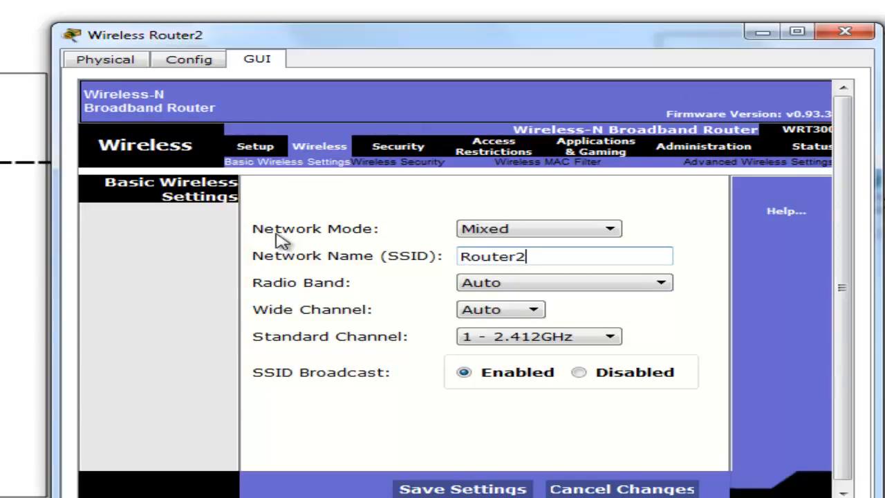
pyautogui.click(463, 487)
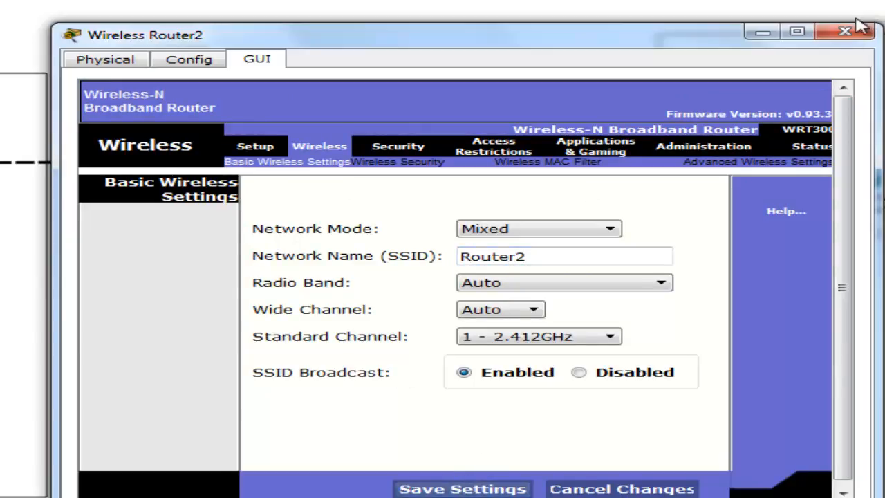
pyautogui.click(845, 31)
pyautogui.click(844, 170)
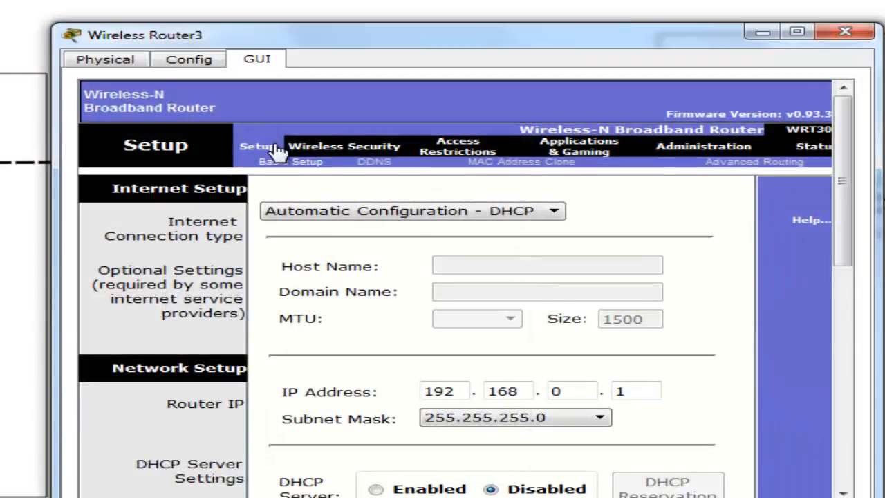
# - Set Wireless Router3's SSID to Router3 and save
pyautogui.click(330, 155)
pyautogui.moveTo(546, 251); pyautogui.dragTo(256, 252)
pyautogui.write('Ro')
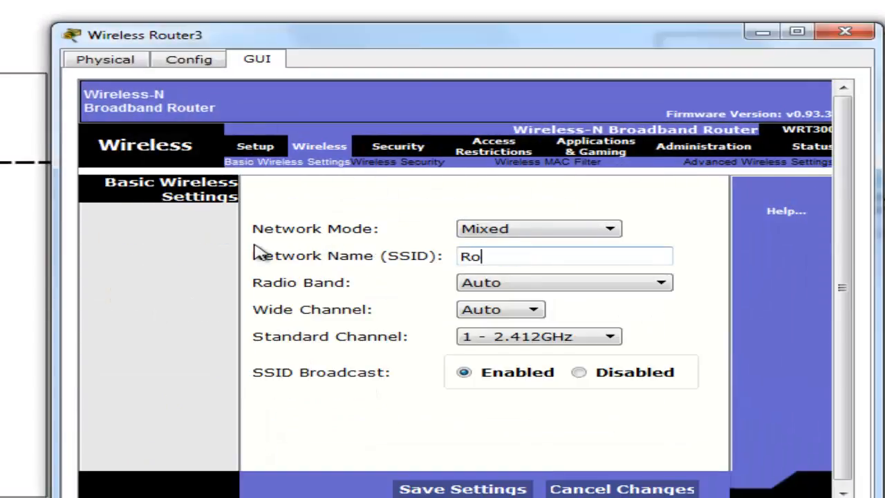
pyautogui.write('uter3')
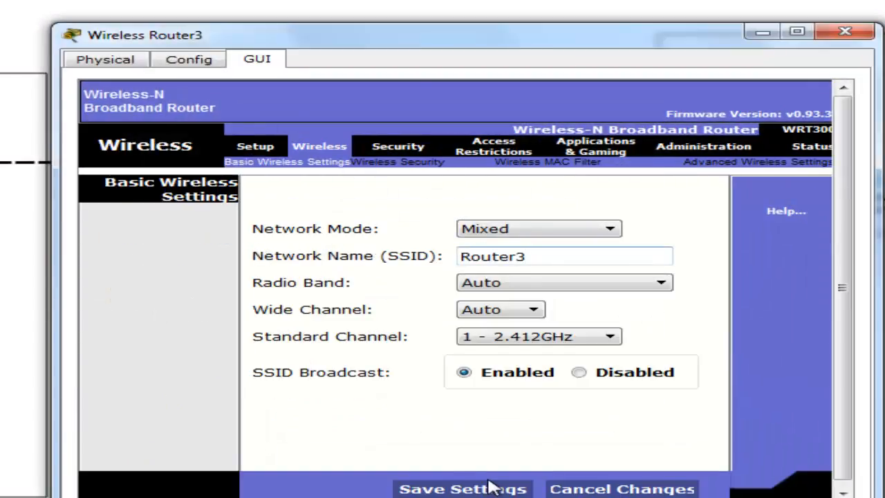
pyautogui.click(488, 487)
# - Secure Router3 with WPA2 Personal and a passphrase, then place a laptop beside PC3
pyautogui.click(394, 166)
pyautogui.click(512, 195)
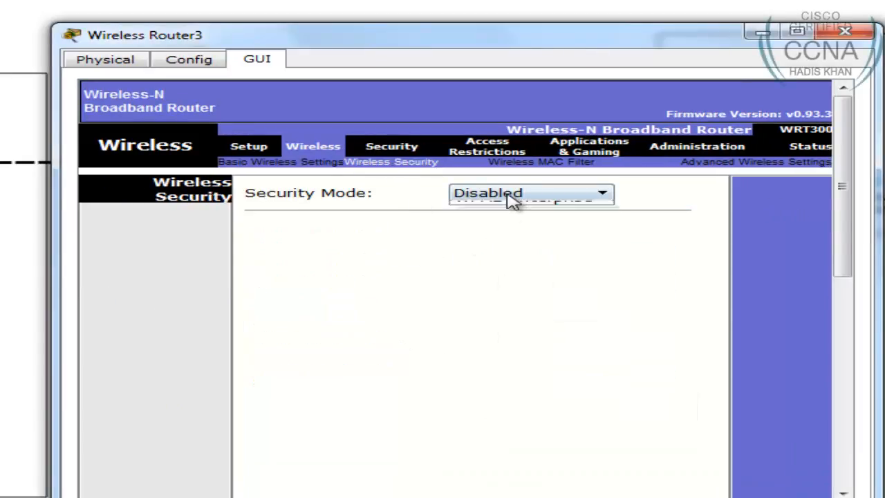
pyautogui.click(511, 267)
pyautogui.click(450, 252)
pyautogui.write('12')
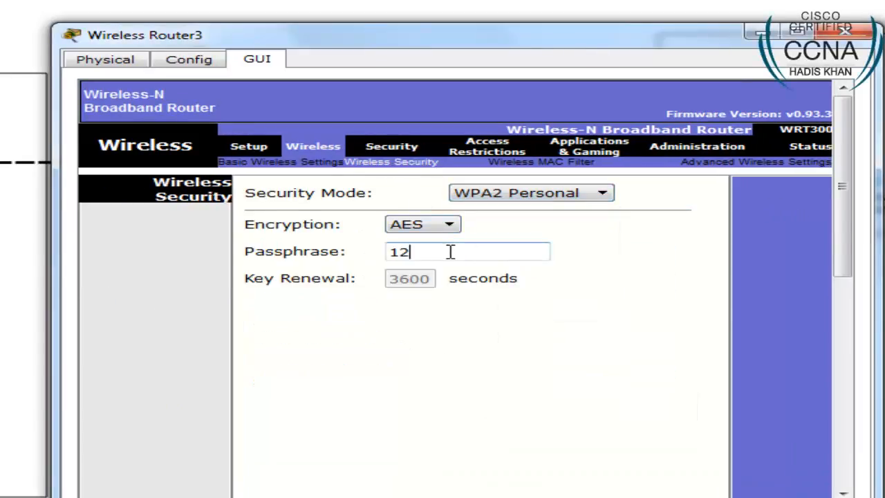
pyautogui.write('345678')
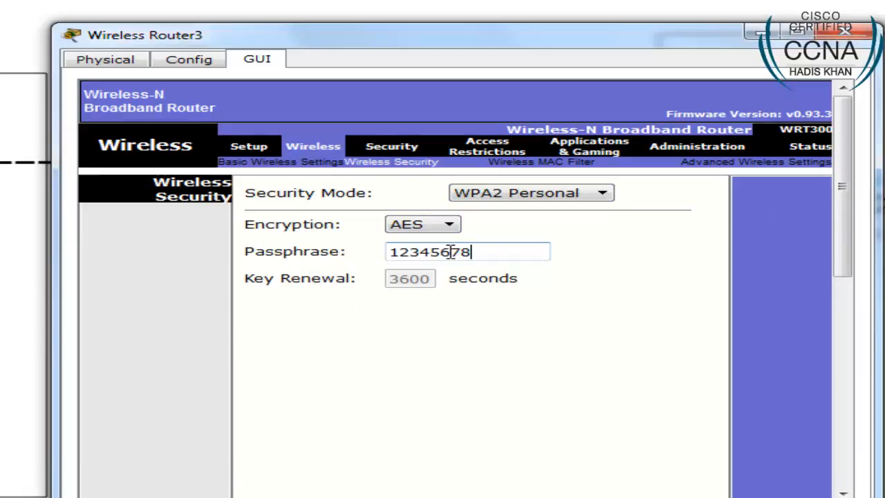
pyautogui.scroll(-5, 618, 286)
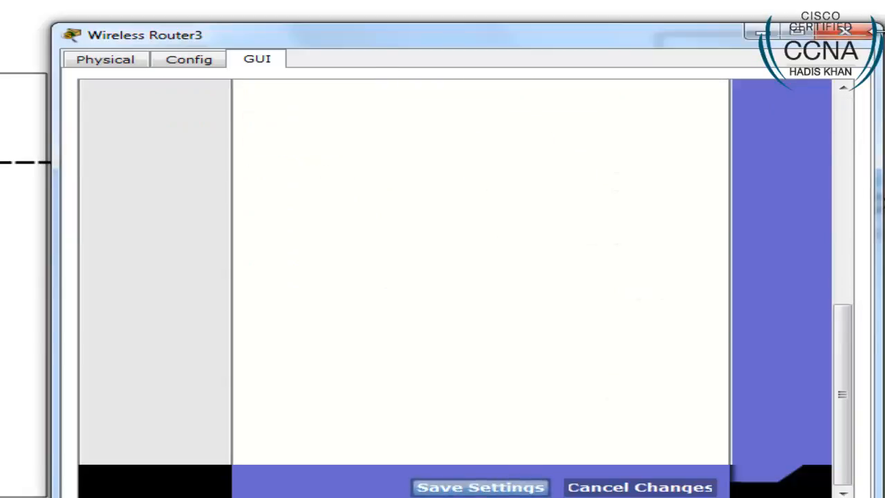
pyautogui.click(480, 486)
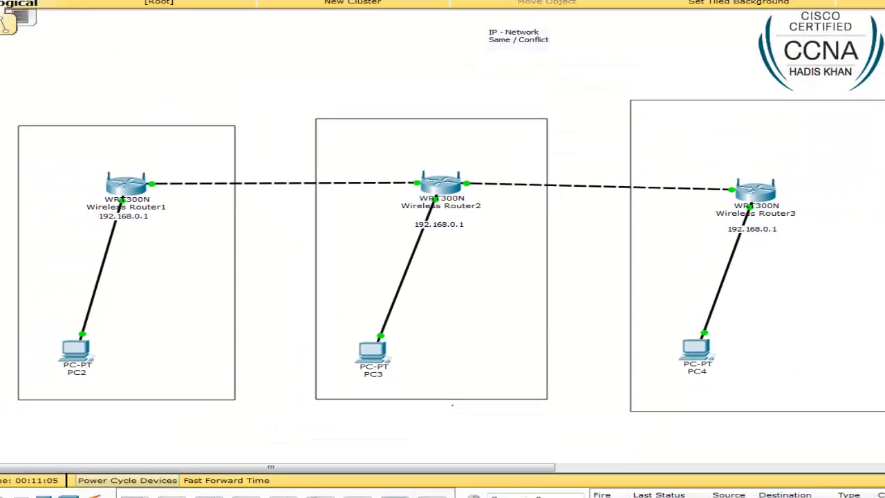
pyautogui.moveTo(181, 496); pyautogui.dragTo(509, 350)
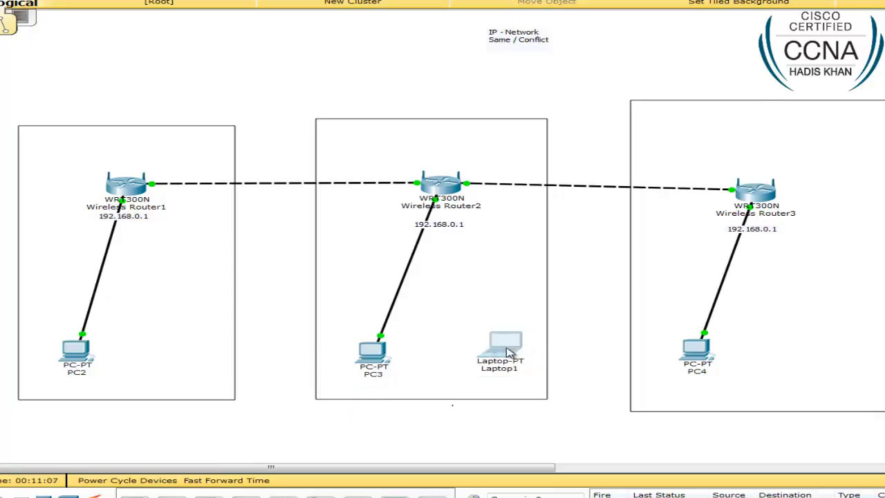
# - Replace Laptop1's network module with the WPC300N wireless card
pyautogui.click(509, 351)
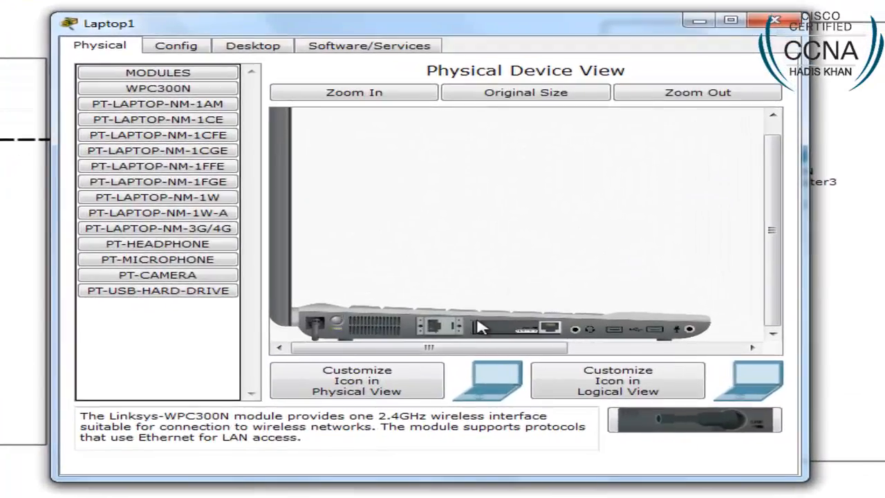
pyautogui.moveTo(643, 385); pyautogui.dragTo(696, 450)
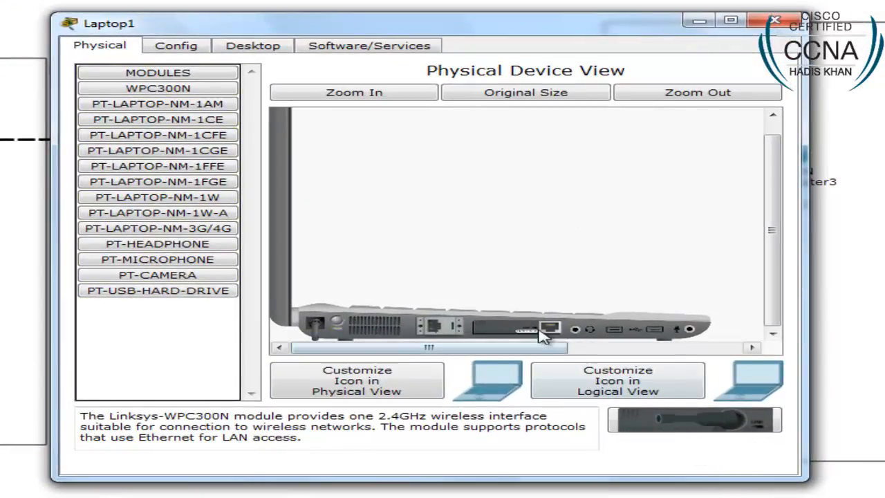
pyautogui.moveTo(542, 329); pyautogui.dragTo(692, 435)
pyautogui.moveTo(157, 89); pyautogui.dragTo(530, 336)
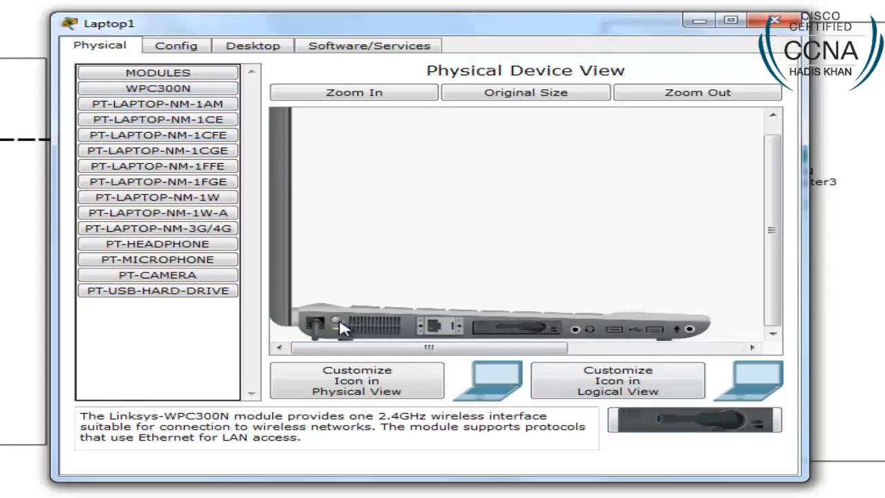
# - In Laptop1's PC Wireless tool, select the Router2 network and connect
pyautogui.click(256, 47)
pyautogui.click(152, 211)
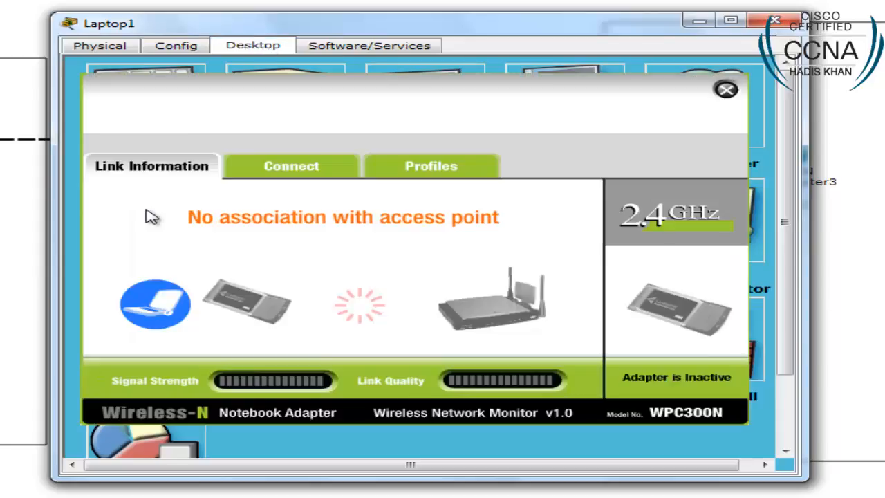
pyautogui.click(319, 166)
pyautogui.moveTo(423, 31); pyautogui.dragTo(884, 89)
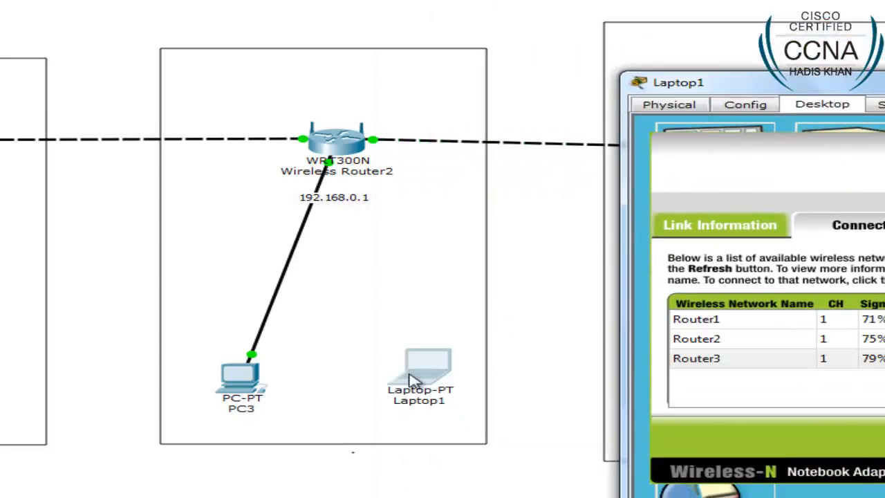
pyautogui.click(722, 338)
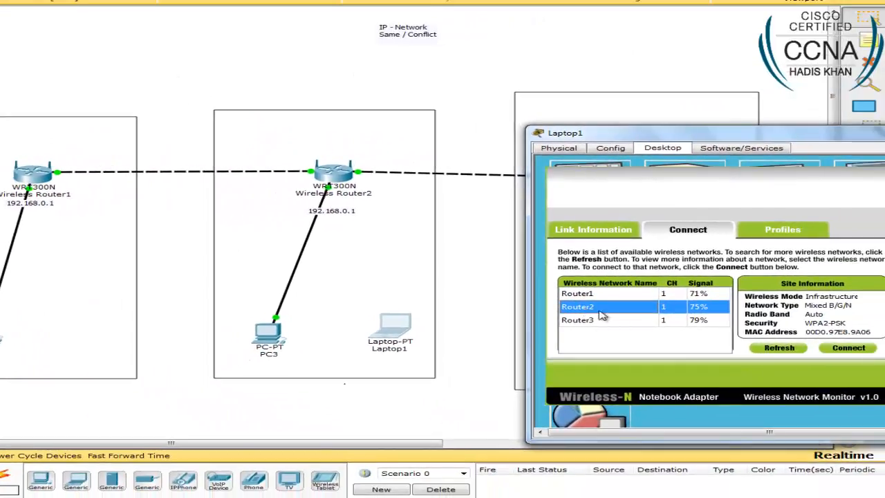
pyautogui.click(838, 348)
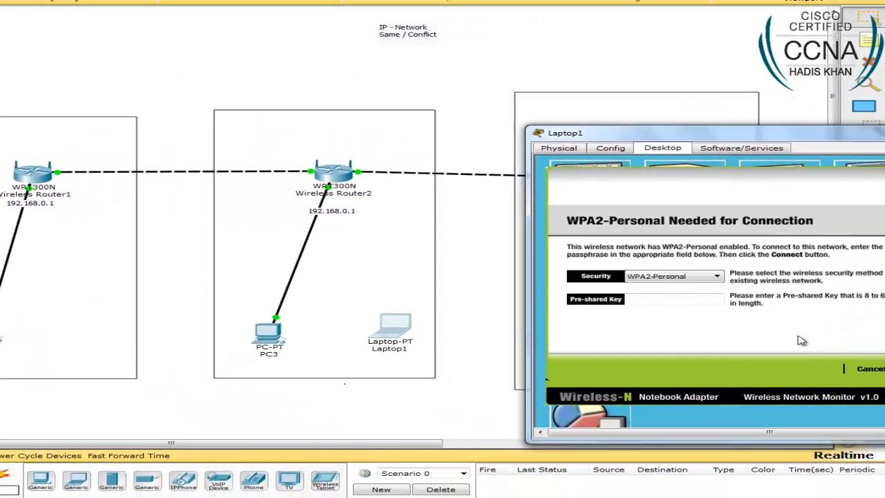
# - Enter the pre-shared key to join Laptop1 wirelessly, then reposition its window and icon
pyautogui.click(662, 299)
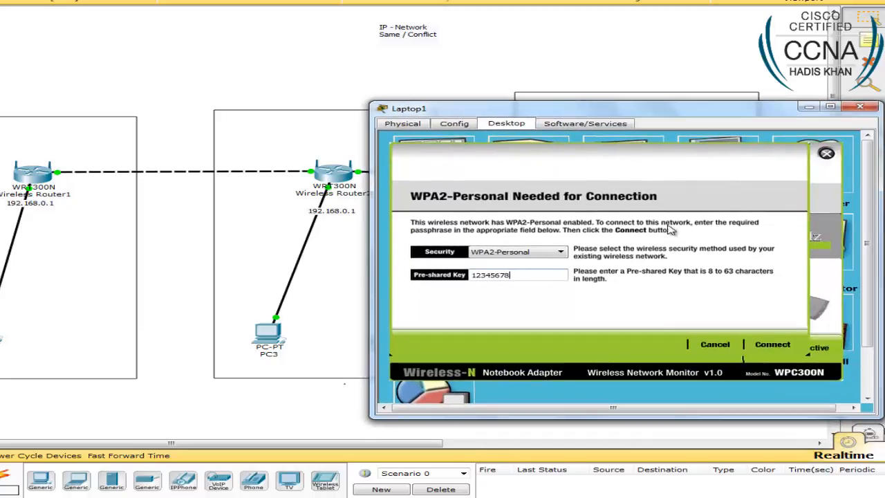
pyautogui.click(767, 347)
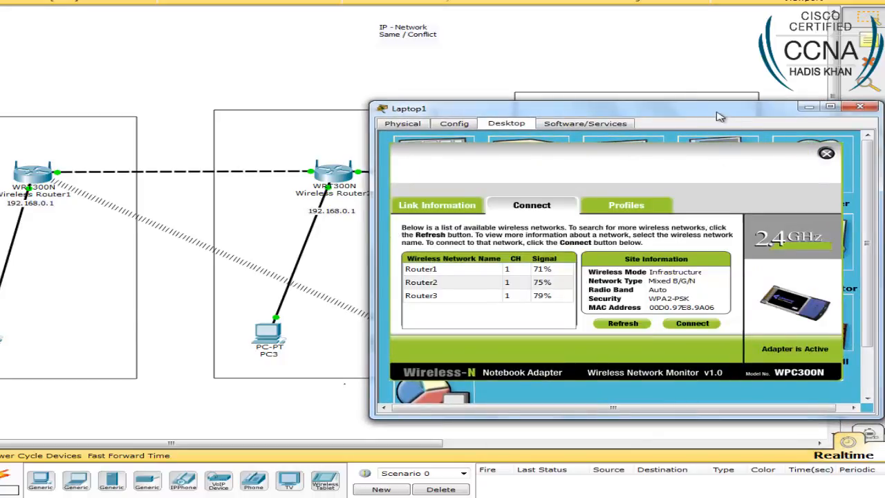
pyautogui.moveTo(722, 116); pyautogui.dragTo(823, 158)
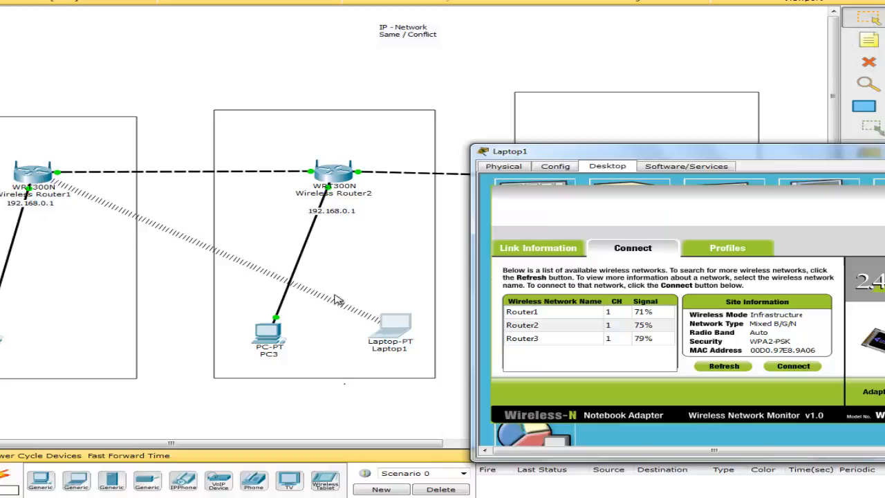
pyautogui.moveTo(395, 322); pyautogui.dragTo(405, 350)
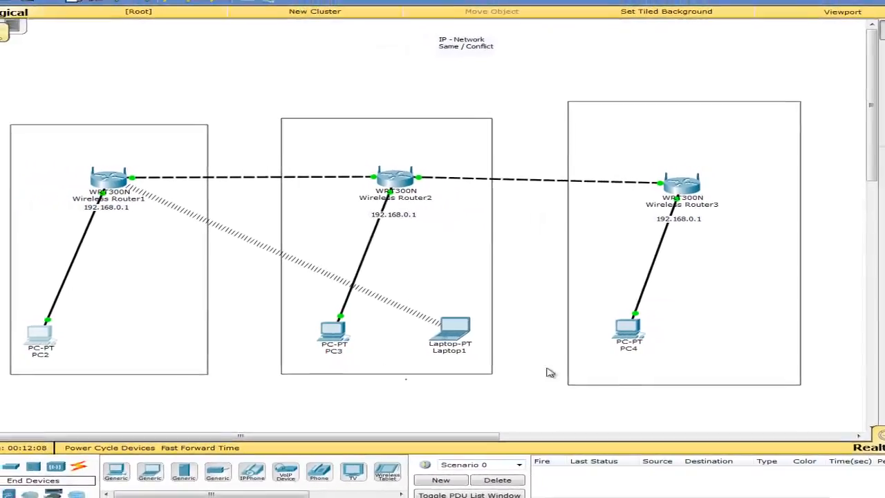
# - Rearrange PC2, PC4, Router2 and Router3 neatly, then start a cable at Wireless Router3
pyautogui.moveTo(631, 325); pyautogui.dragTo(683, 316)
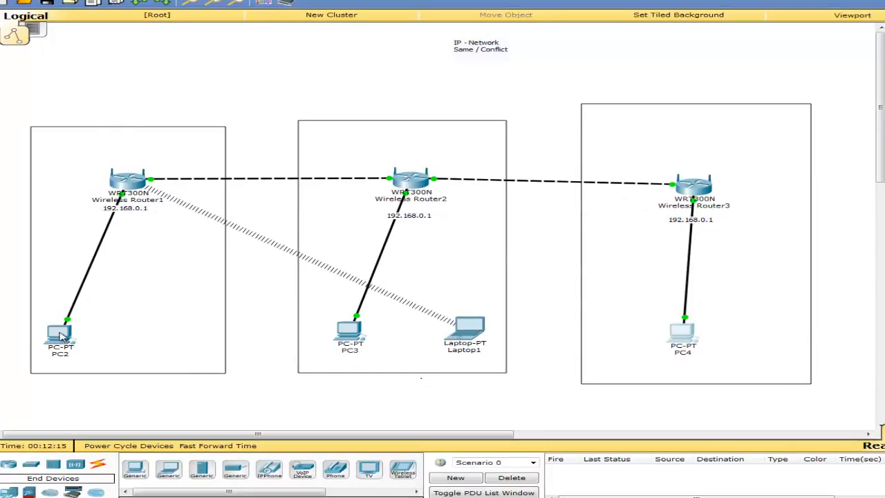
pyautogui.moveTo(59, 332); pyautogui.dragTo(64, 329)
pyautogui.moveTo(700, 336); pyautogui.dragTo(700, 340)
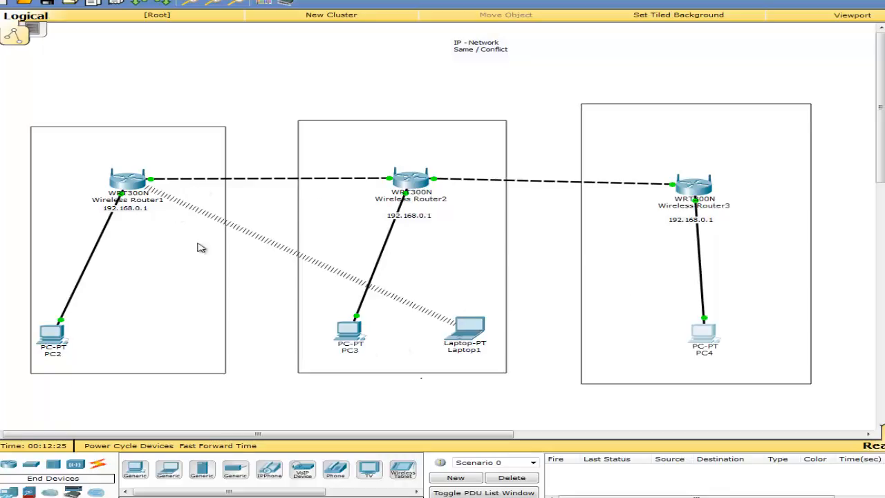
pyautogui.moveTo(693, 183); pyautogui.dragTo(710, 174)
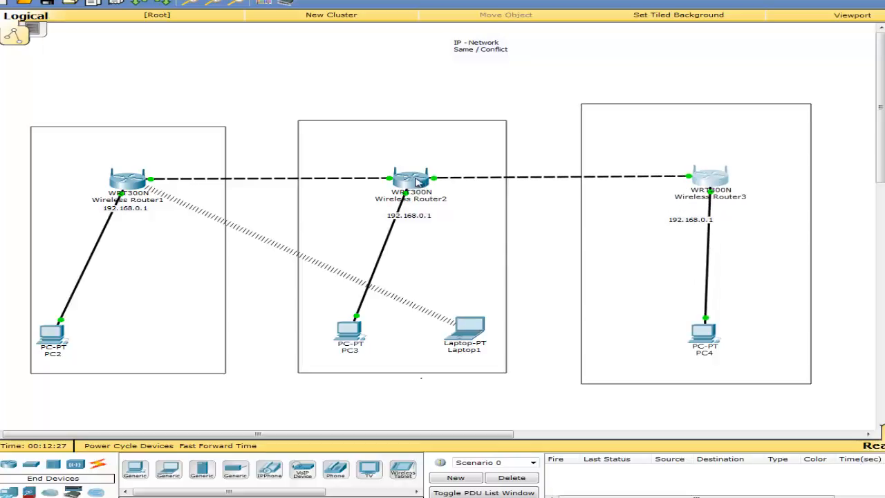
pyautogui.moveTo(417, 178); pyautogui.dragTo(420, 171)
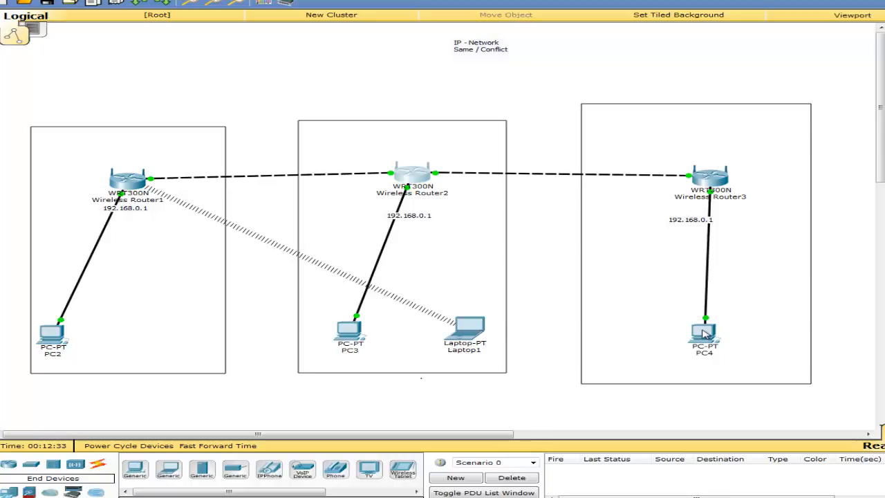
pyautogui.moveTo(704, 334)
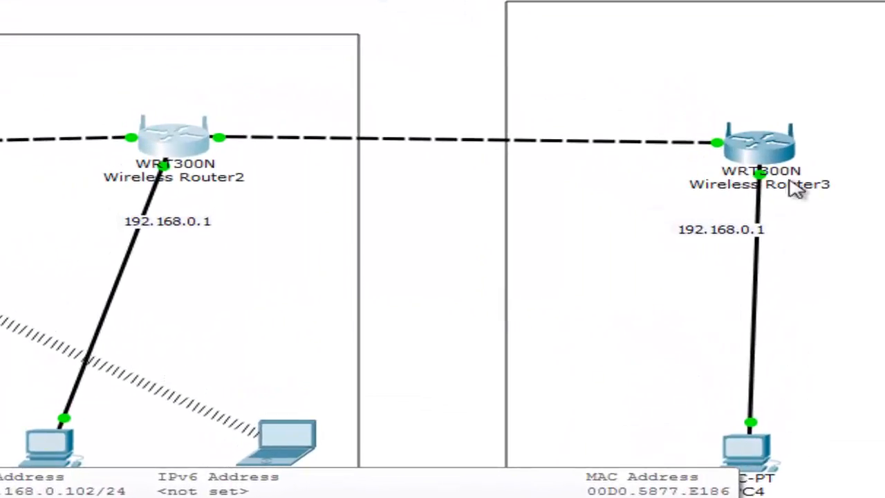
pyautogui.click(748, 145)
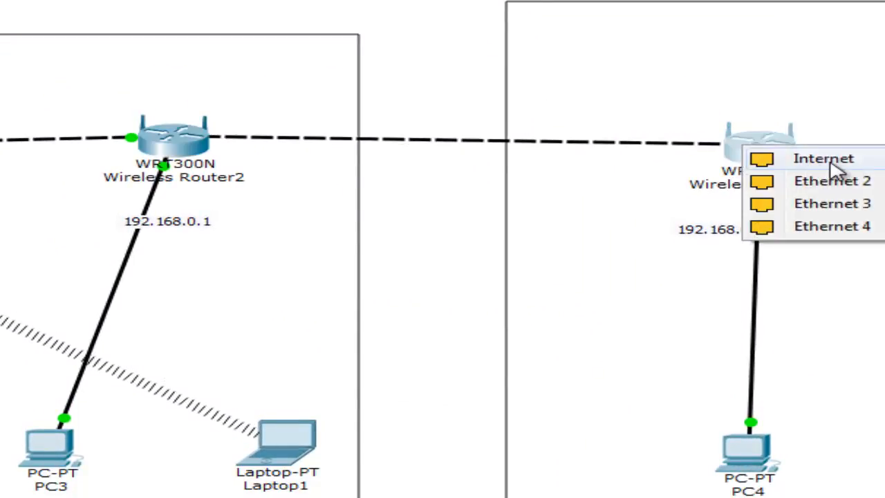